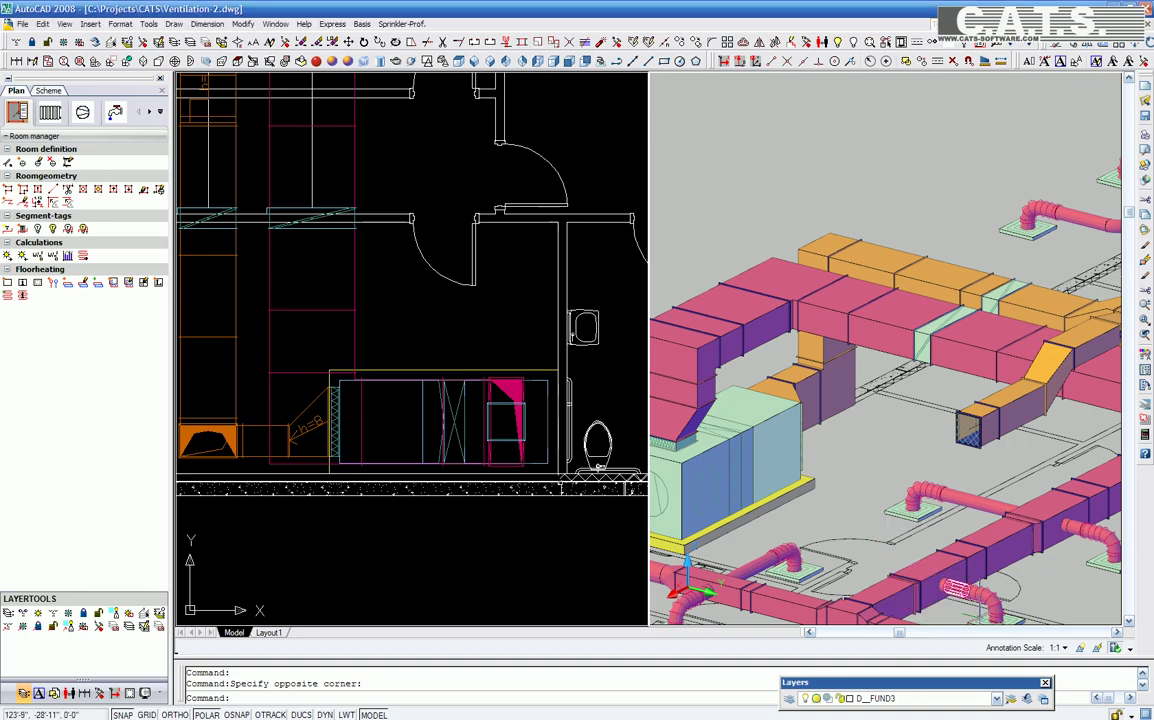
# Step: Thaw the firesprinkler and SPR_00_SPRINKLER layers so the sprinkler piping shows with the ductwork
pyautogui.click(997, 697)
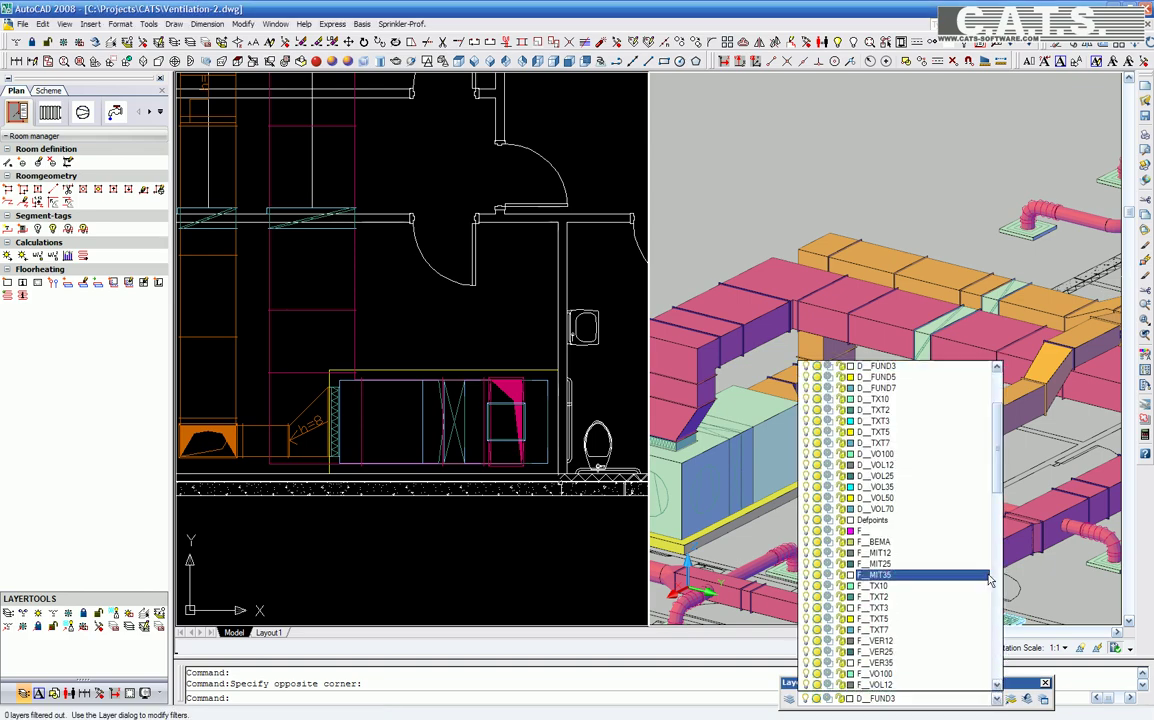
pyautogui.scroll(-8, 900, 485)
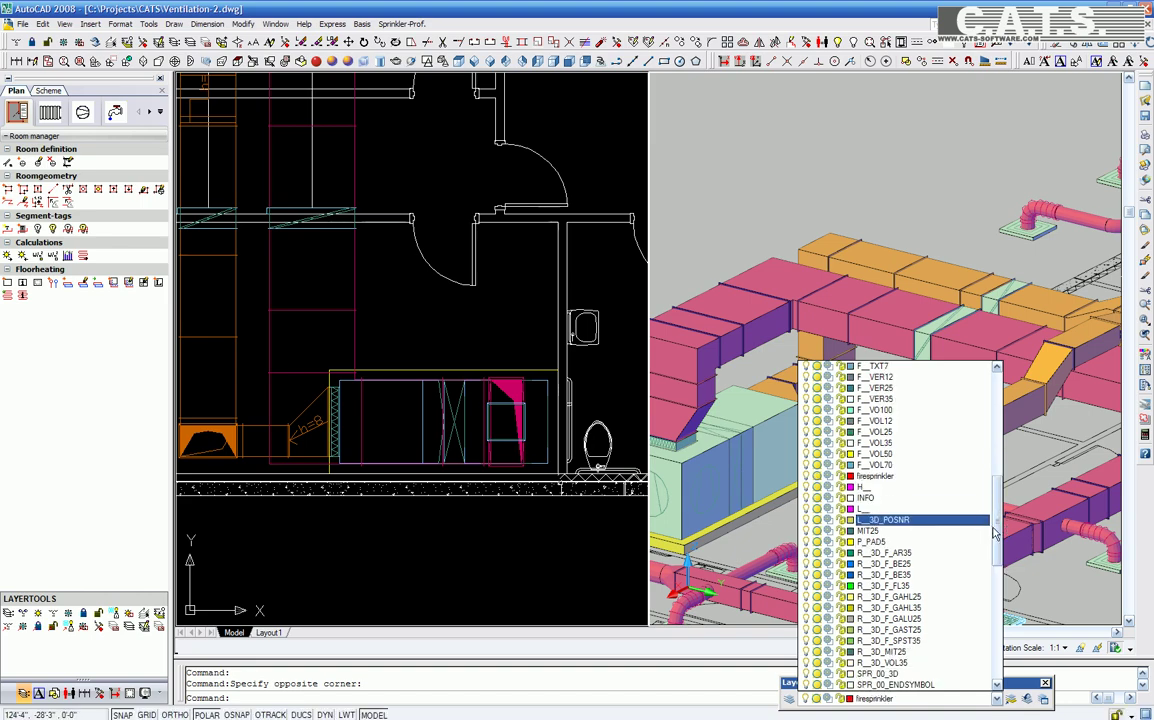
pyautogui.scroll(-4, 900, 485)
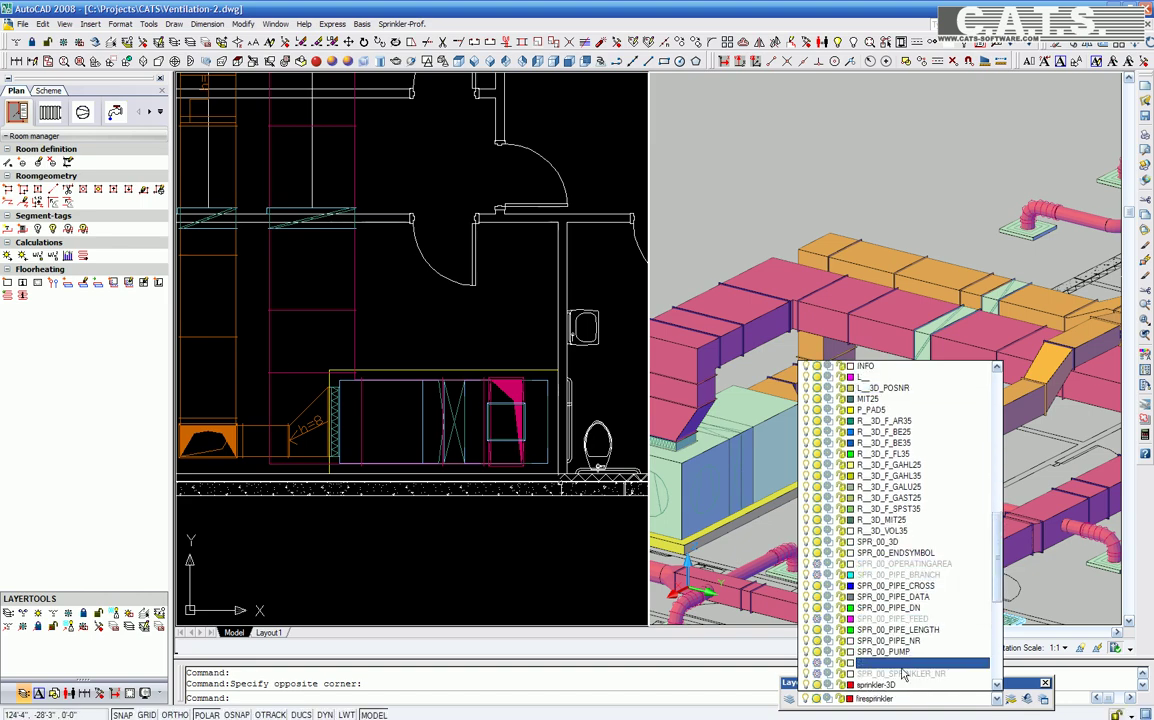
pyautogui.click(902, 664)
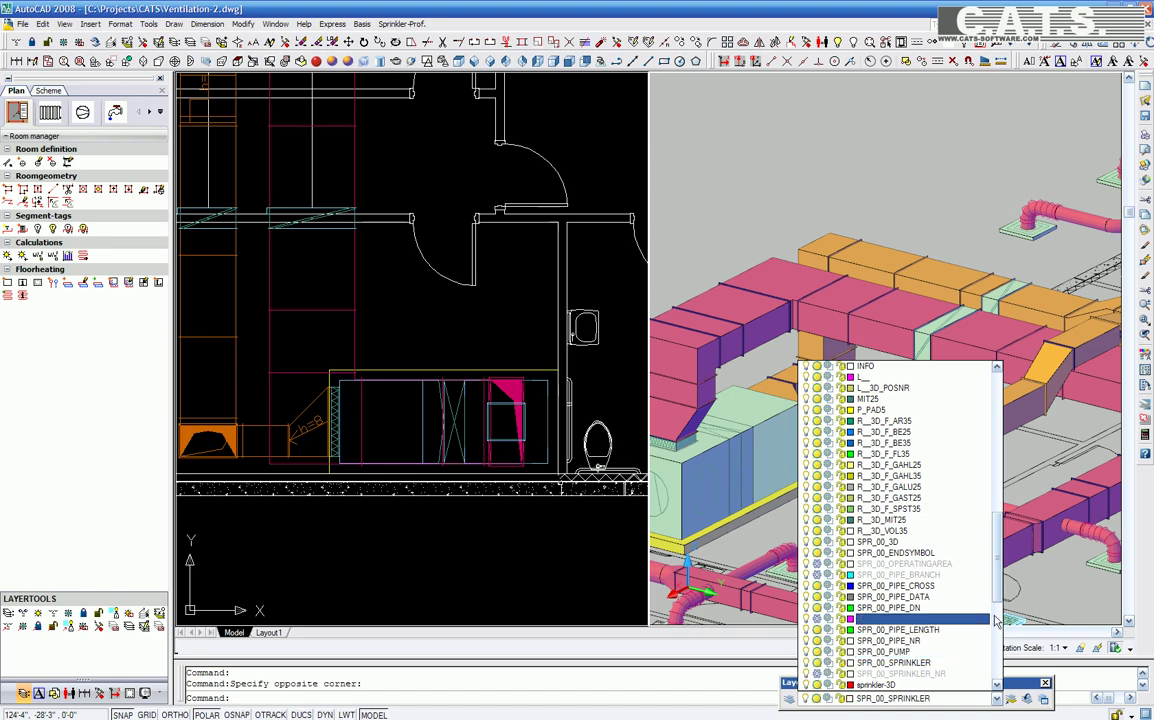
pyautogui.click(1005, 617)
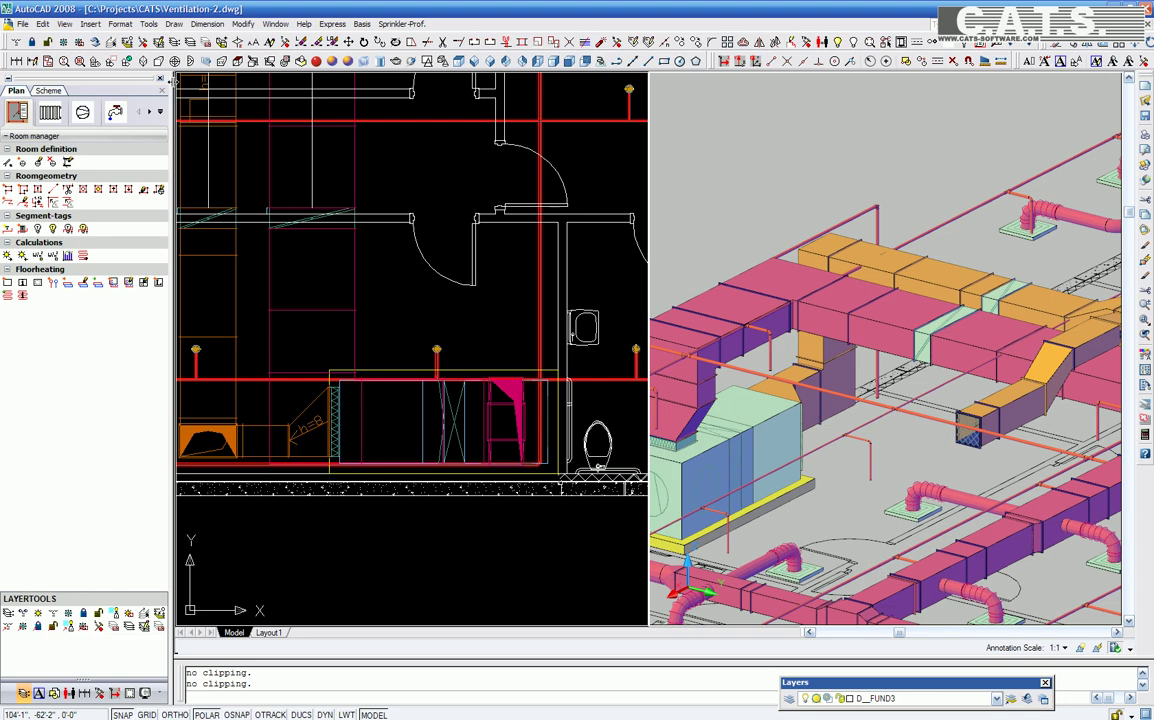
# Step: Run the ventilation clash detection on all ducts and sprinkler pipes of the floor plan, shown in top view
pyautogui.click(175, 62)
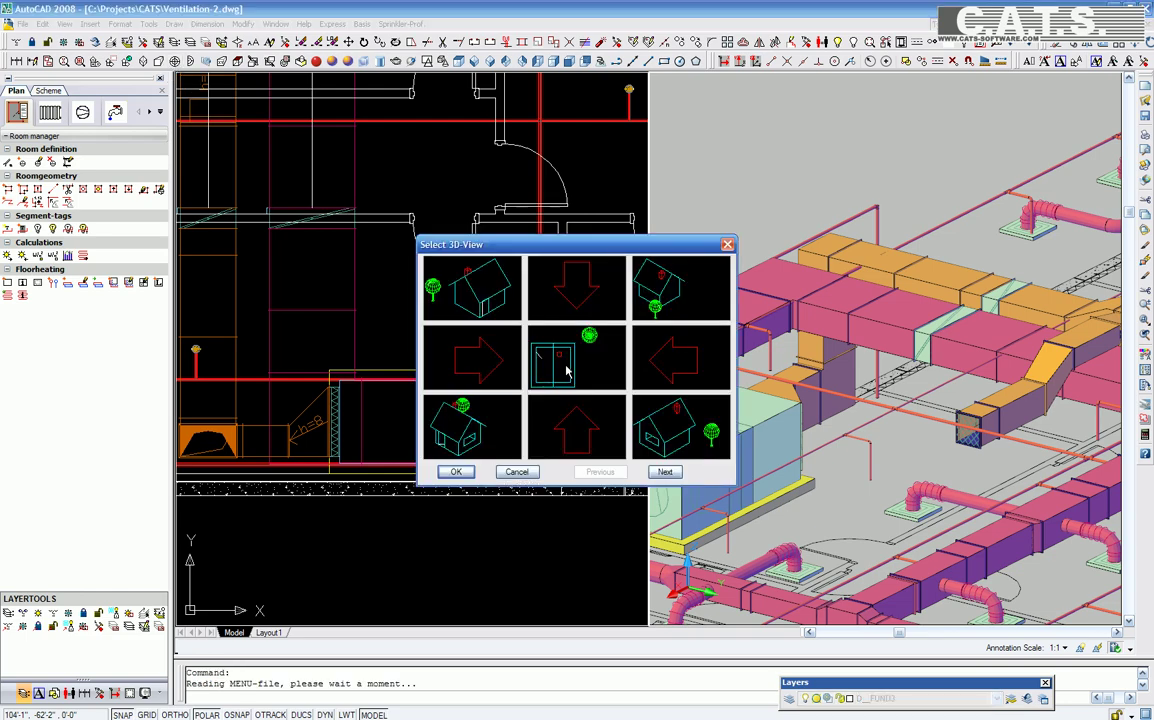
pyautogui.click(455, 472)
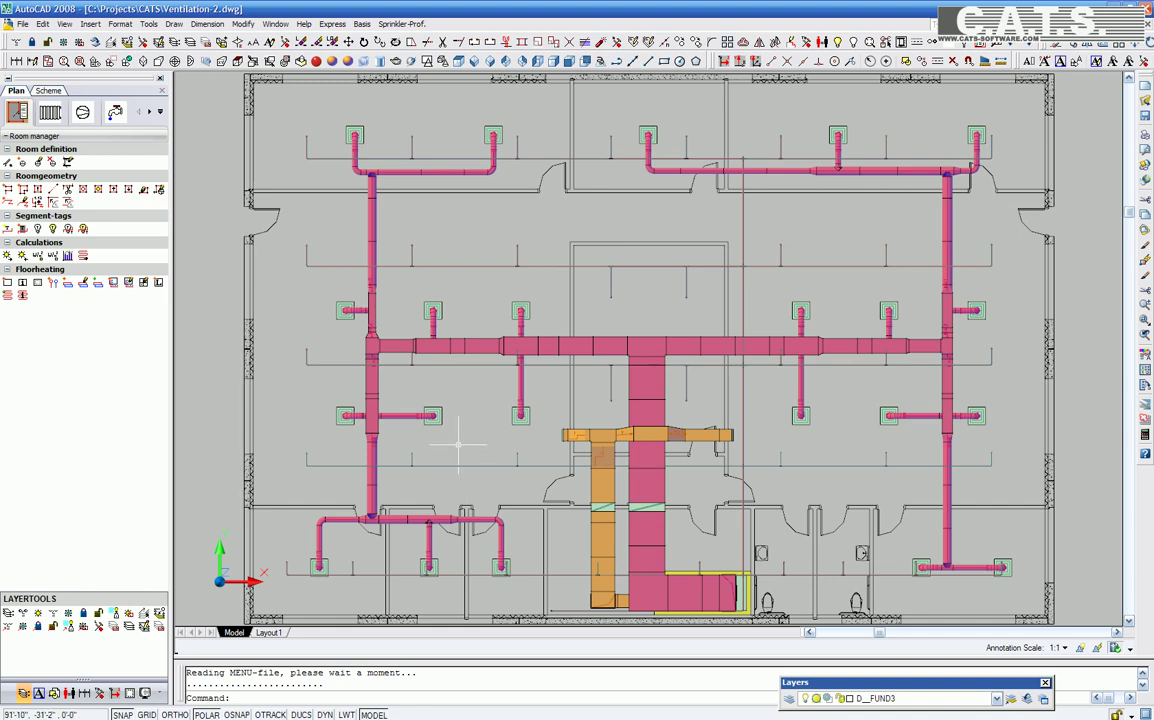
pyautogui.click(83, 112)
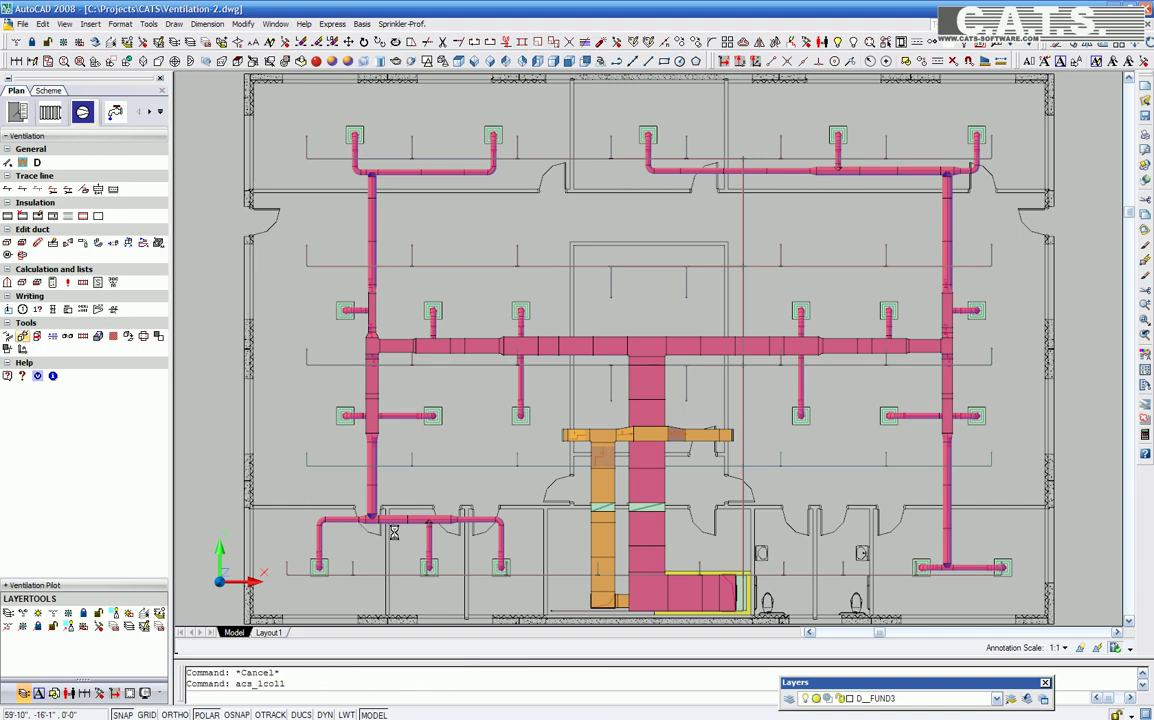
pyautogui.click(45, 130)
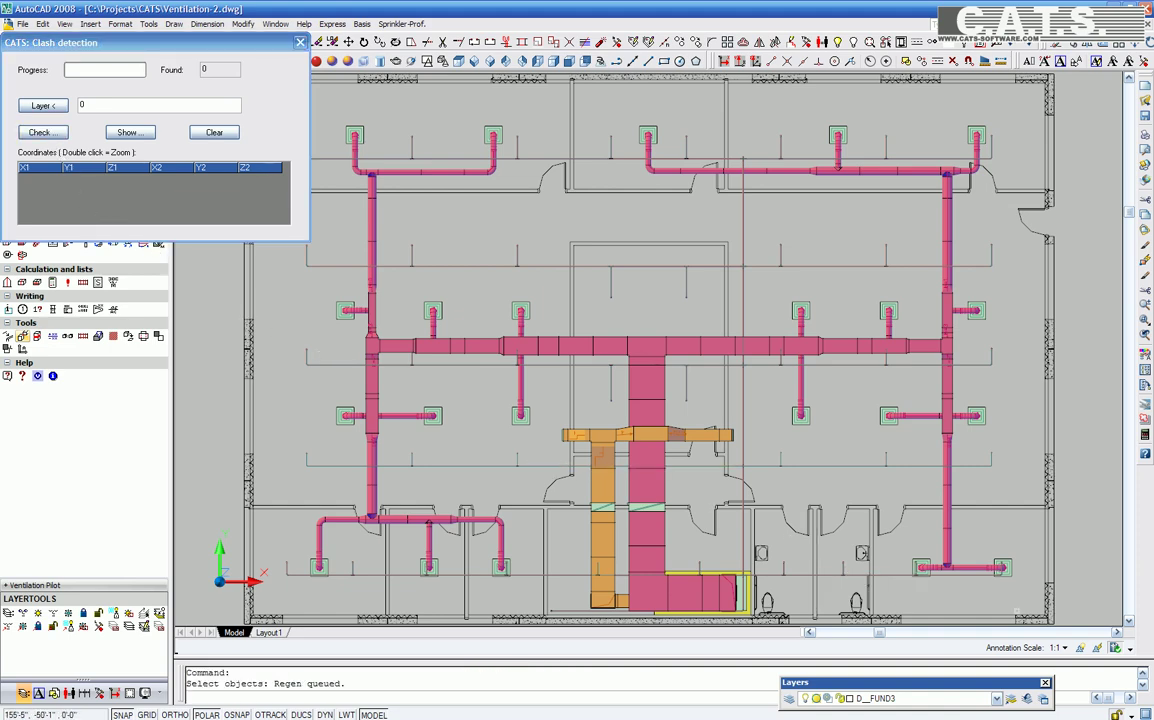
pyautogui.click(1040, 612)
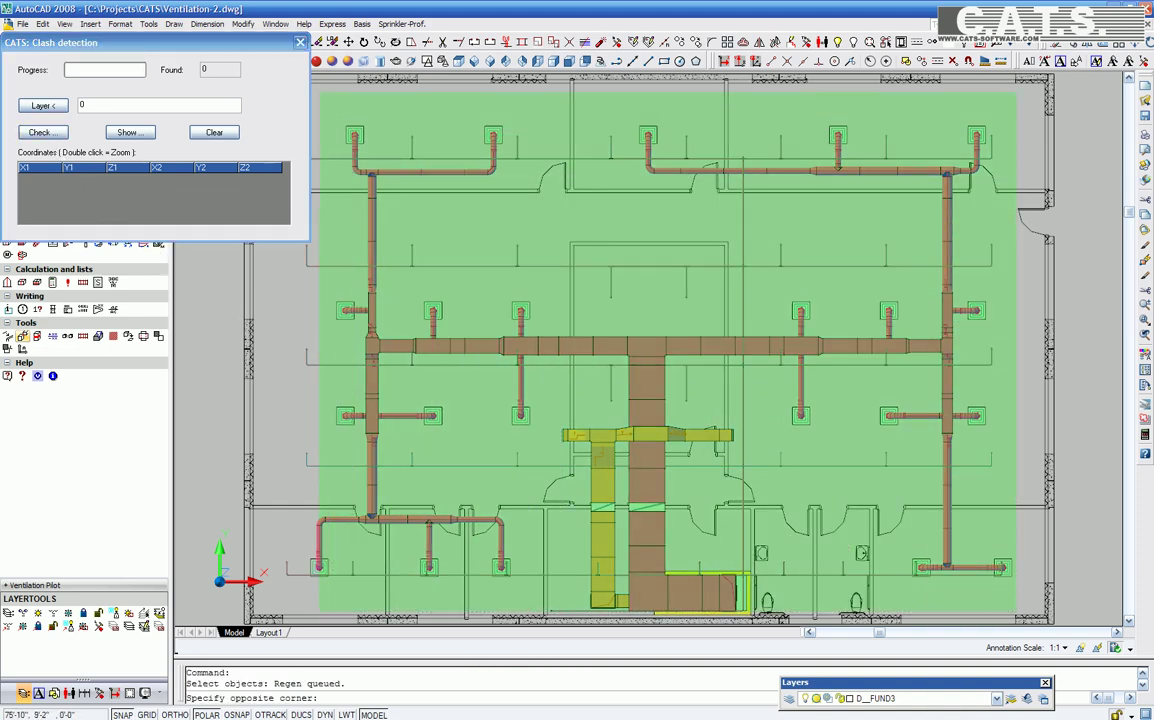
pyautogui.click(315, 82)
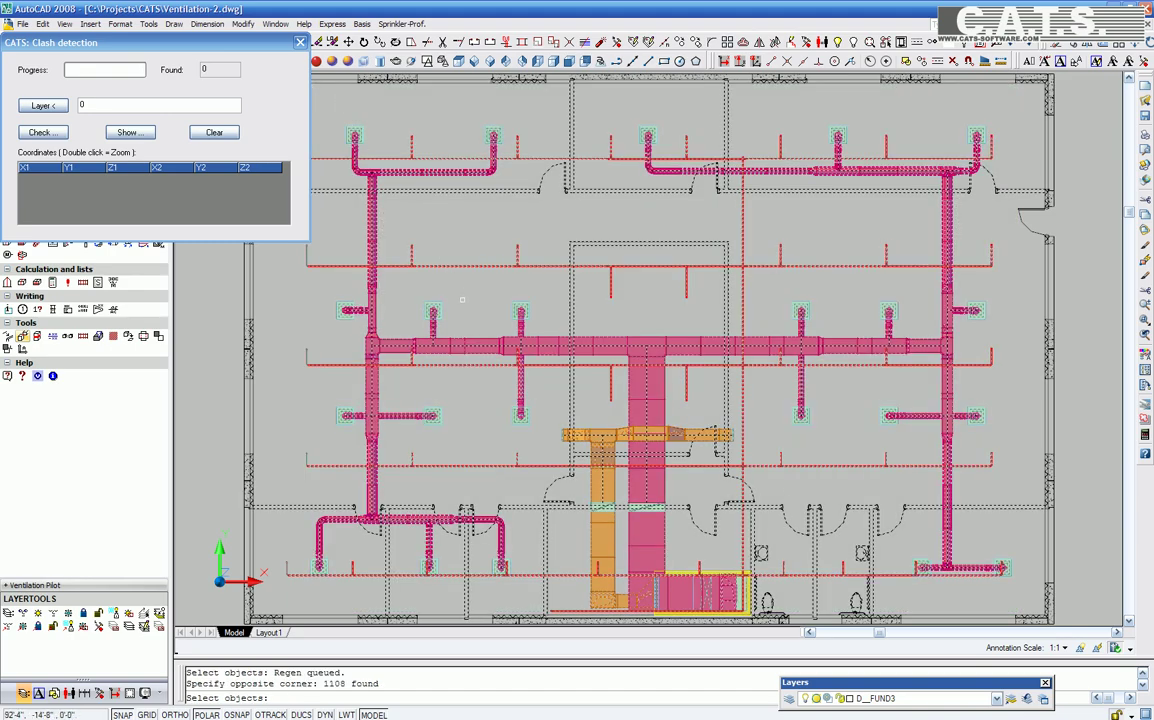
pyautogui.press('Return')
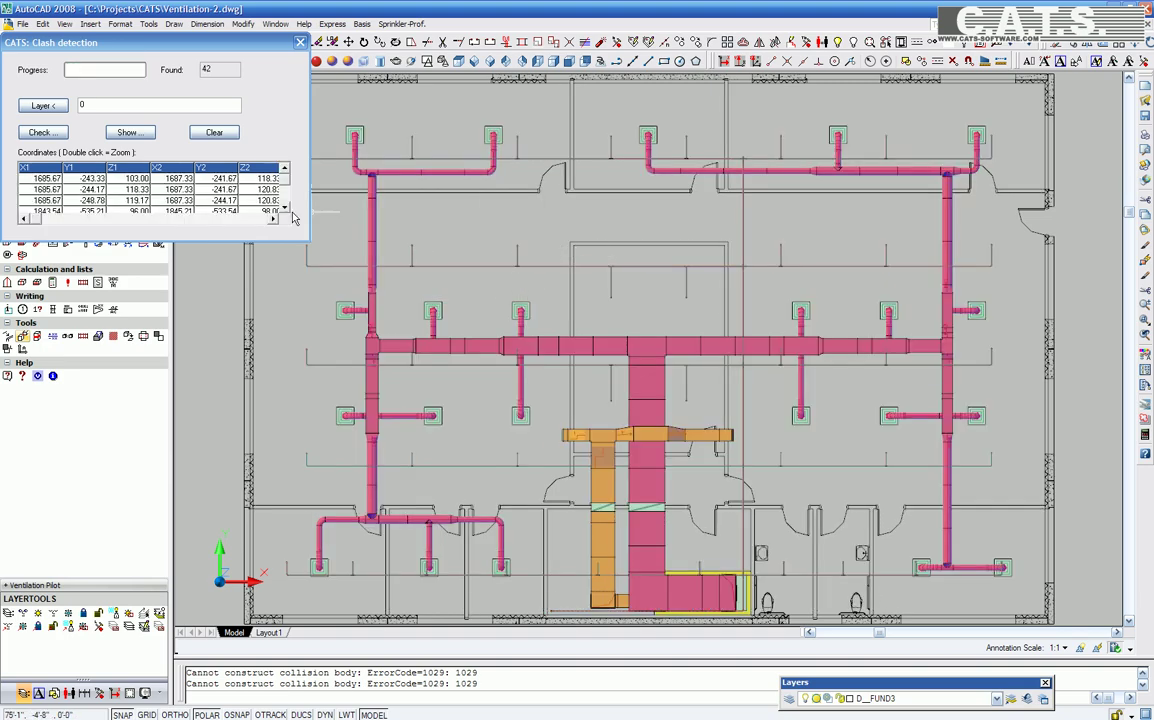
# Step: Zoom to the listed clash with X1 1335.00 and Y1 -403.53, and examine the pipe and duct crossing in 3D
pyautogui.click(285, 211)
pyautogui.click(285, 211)
pyautogui.click(285, 211)
pyautogui.click(285, 211)
pyautogui.click(285, 211)
pyautogui.click(285, 211)
pyautogui.click(285, 211)
pyautogui.click(285, 211)
pyautogui.click(285, 211)
pyautogui.click(285, 211)
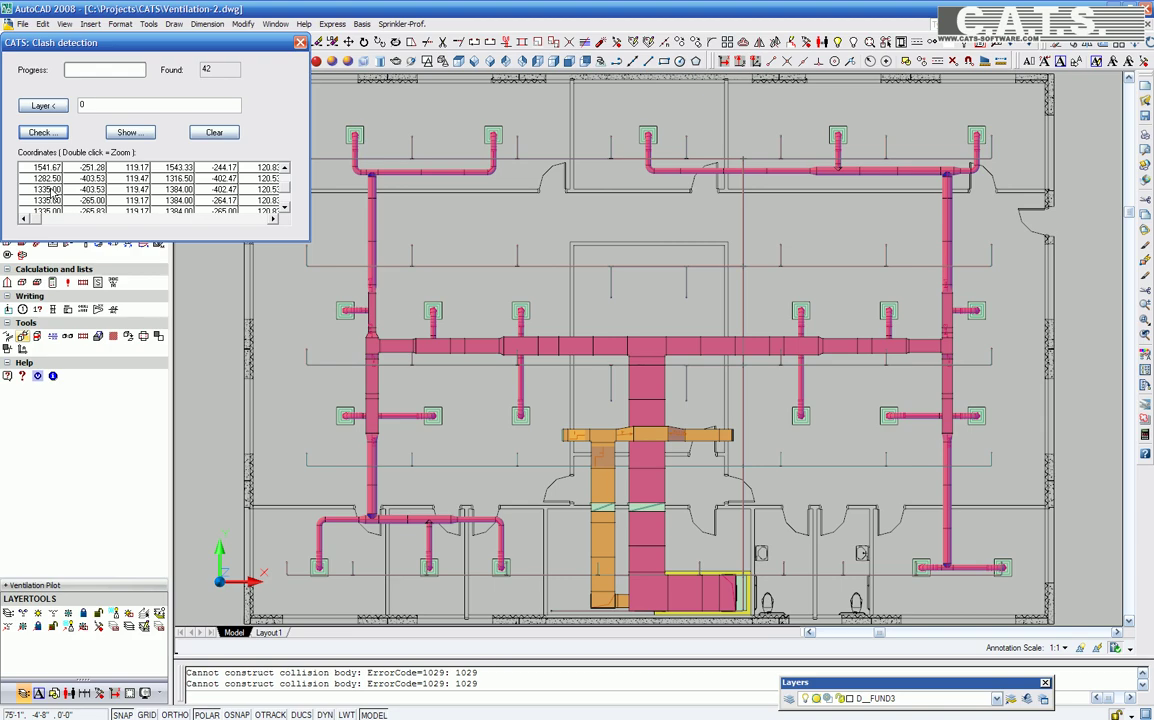
pyautogui.doubleClick(50, 189)
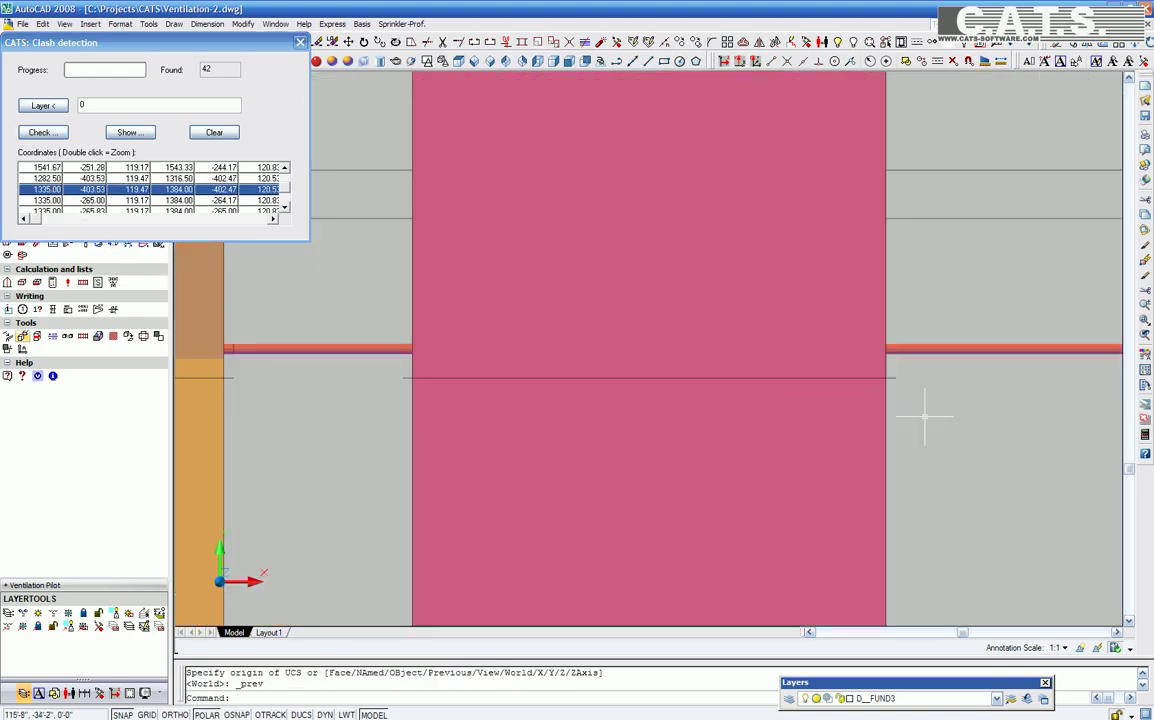
pyautogui.click(410, 63)
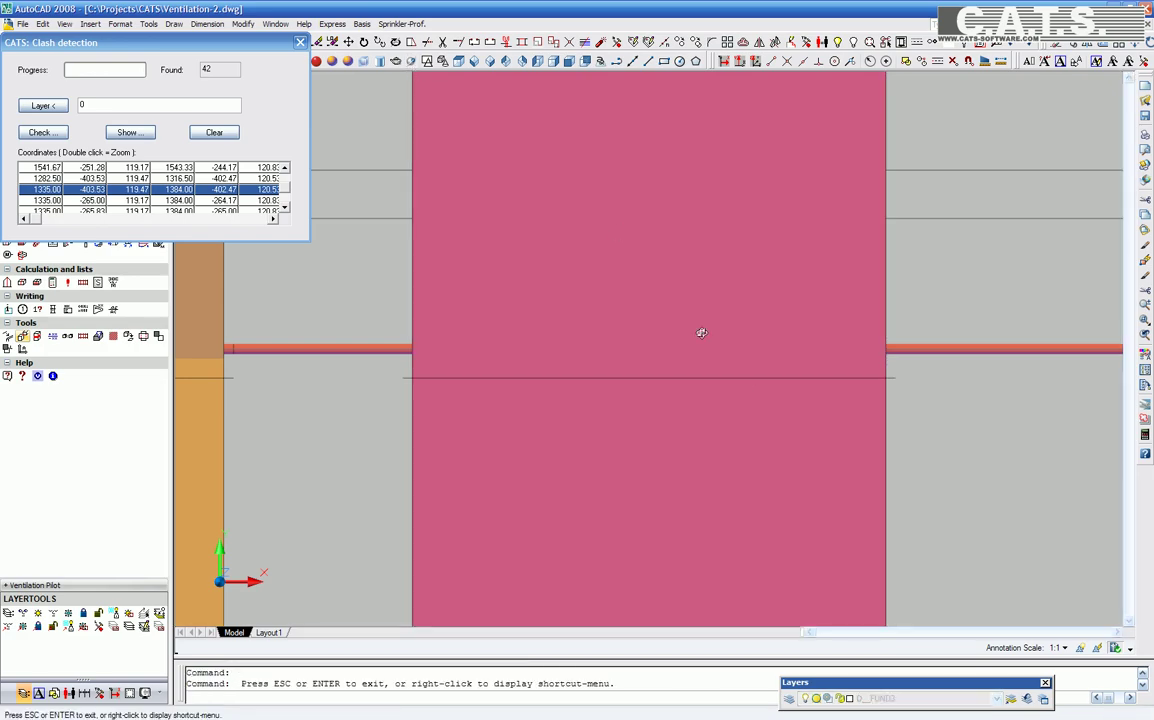
pyautogui.moveTo(918, 457)
pyautogui.mouseDown()
pyautogui.moveTo(847, 458)
pyautogui.moveTo(811, 392)
pyautogui.moveTo(832, 322)
pyautogui.moveTo(814, 358)
pyautogui.moveTo(818, 230)
pyautogui.moveTo(760, 245)
pyautogui.mouseUp()
pyautogui.rightClick(761, 248)
pyautogui.click(775, 254)
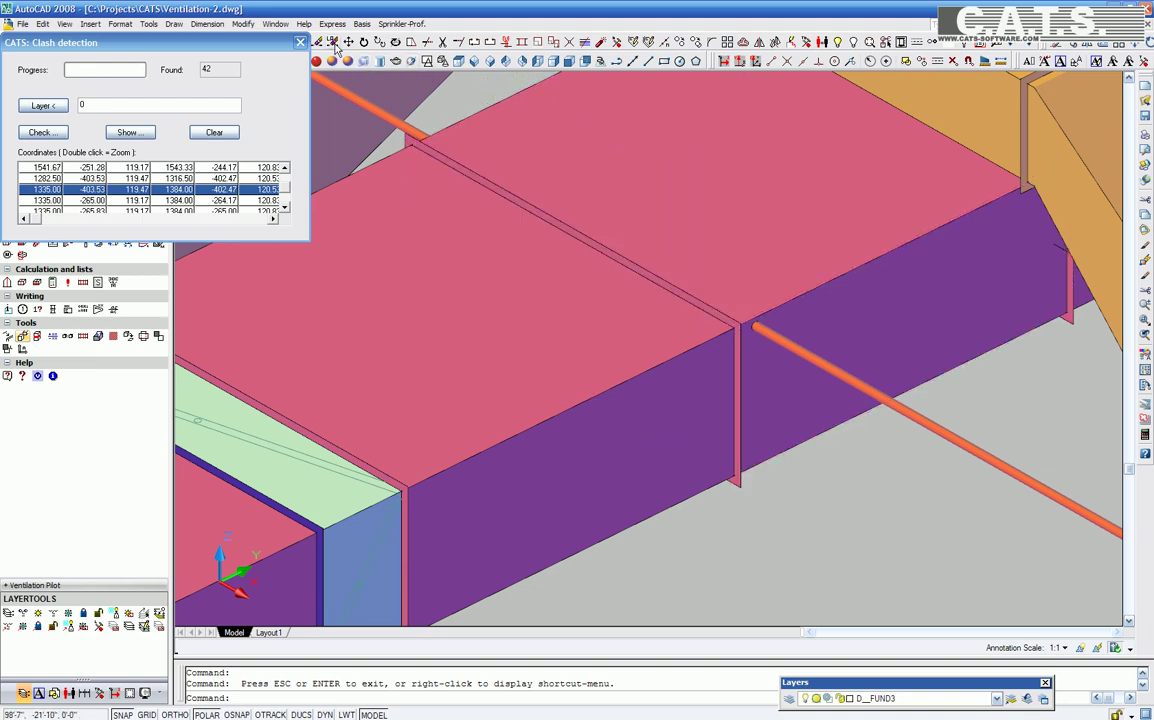
# Step: Erase the pink duct section just beyond the flange where the sprinkler pipe crosses
pyautogui.moveTo(255, 42); pyautogui.dragTo(250, 72)
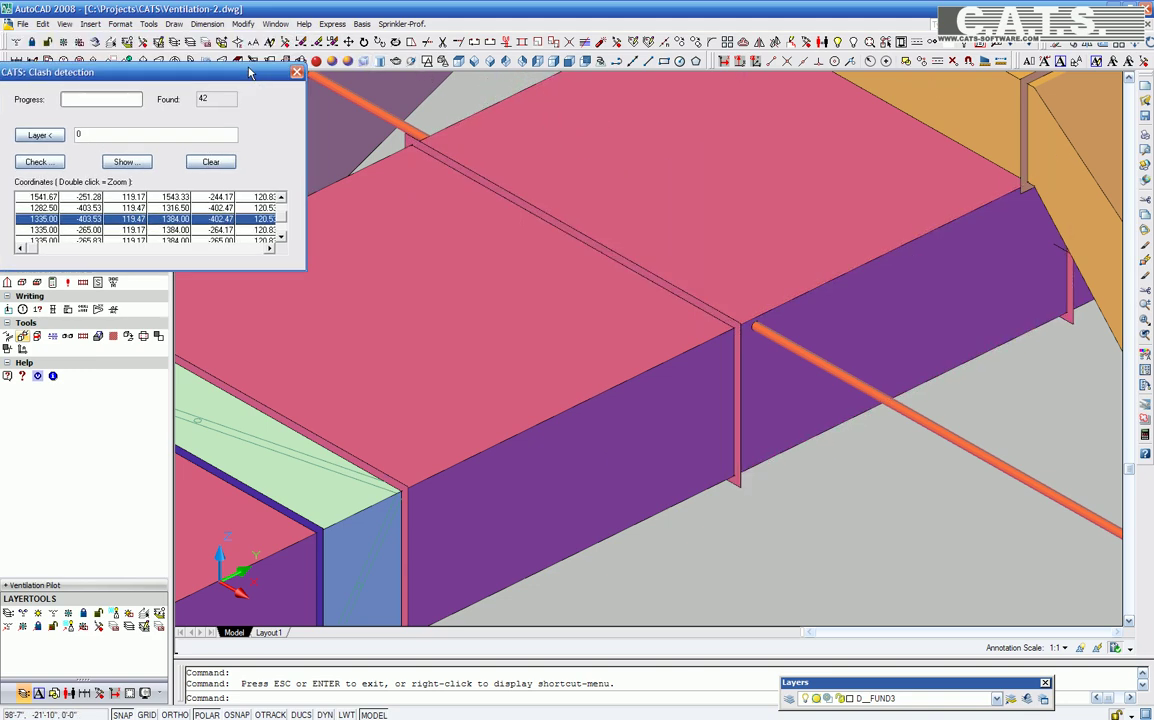
pyautogui.click(316, 43)
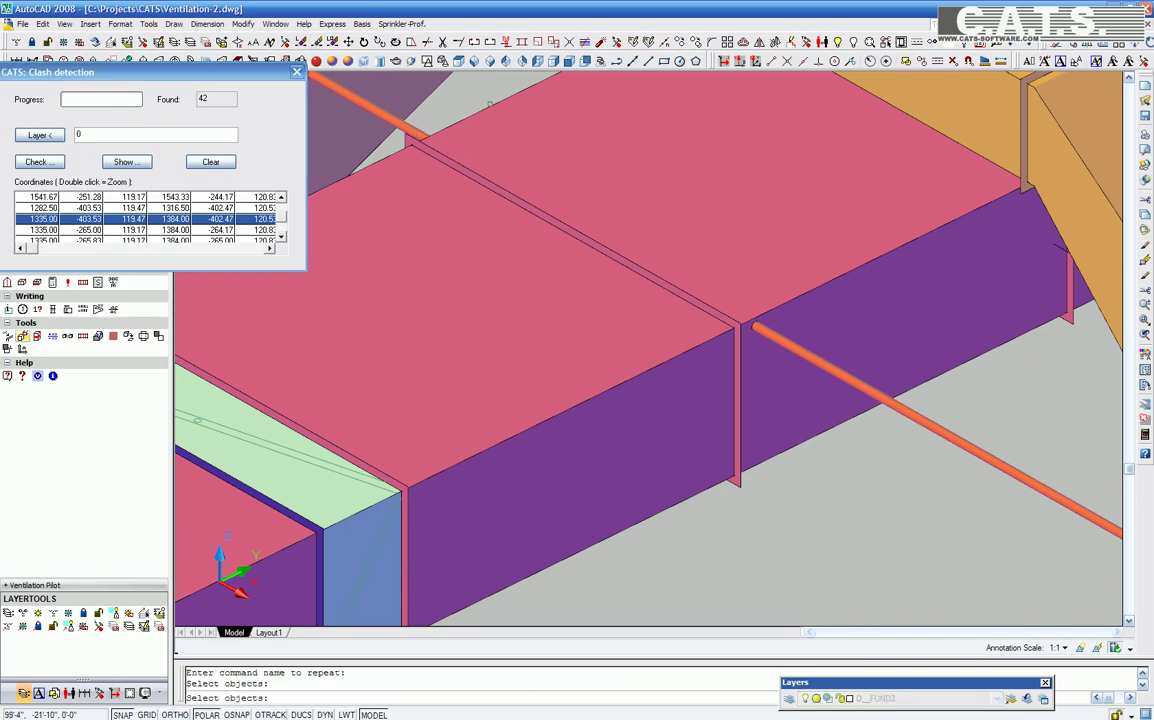
pyautogui.click(435, 96)
pyautogui.press('Return')
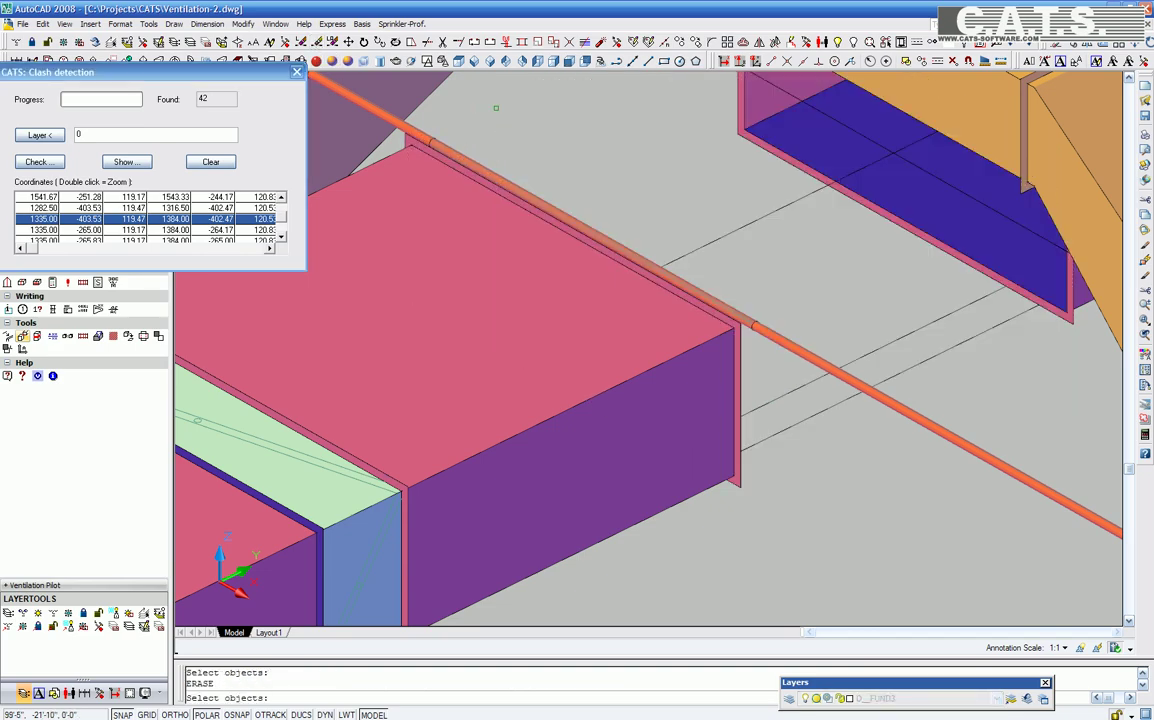
# Step: Move the remaining duct section next to the green damper 12 inches along the duct run, away from the damper
pyautogui.click(396, 156)
pyautogui.press('Return')
pyautogui.click(545, 172)
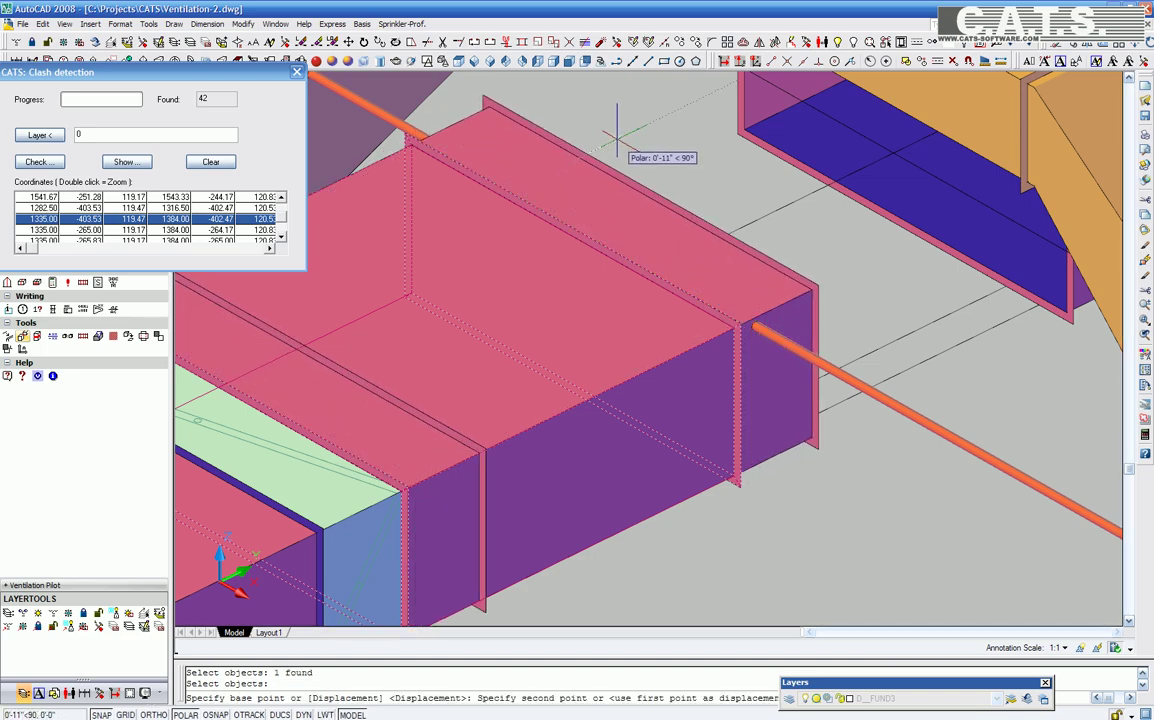
pyautogui.write('12')
pyautogui.press('Return')
pyautogui.press('Return')
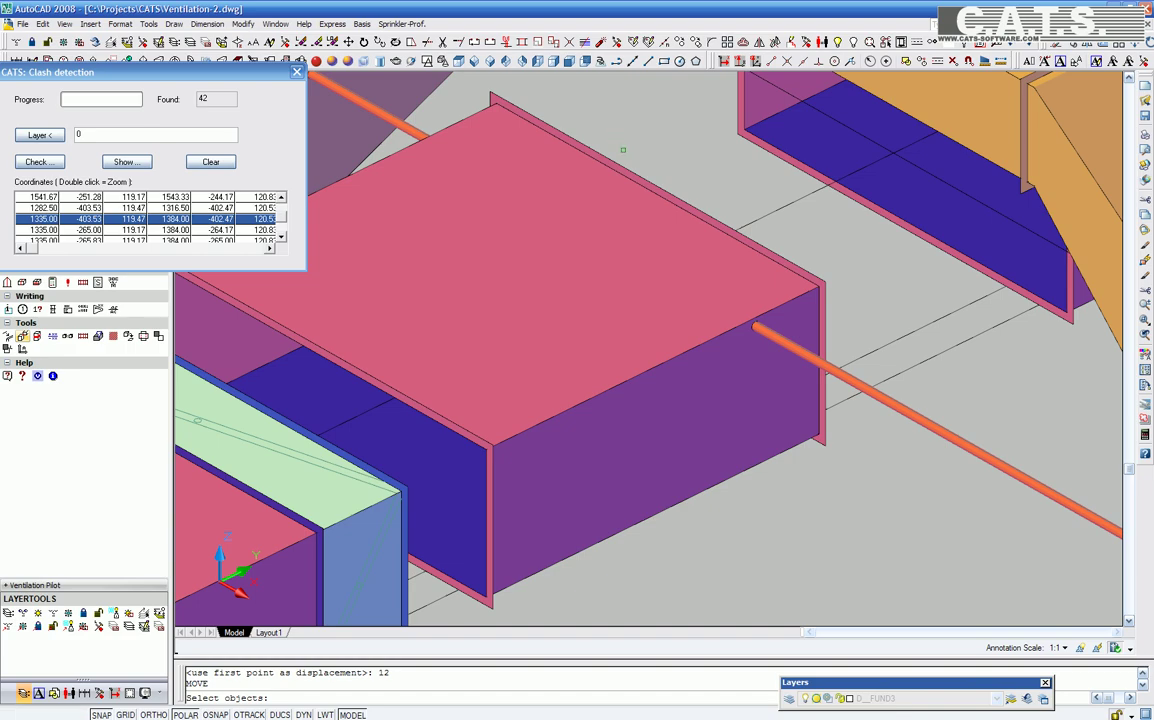
# Step: Move the same duct section 4 inches straight down, below the sprinkler pipe
pyautogui.click(636, 150)
pyautogui.press('Return')
pyautogui.click(668, 122)
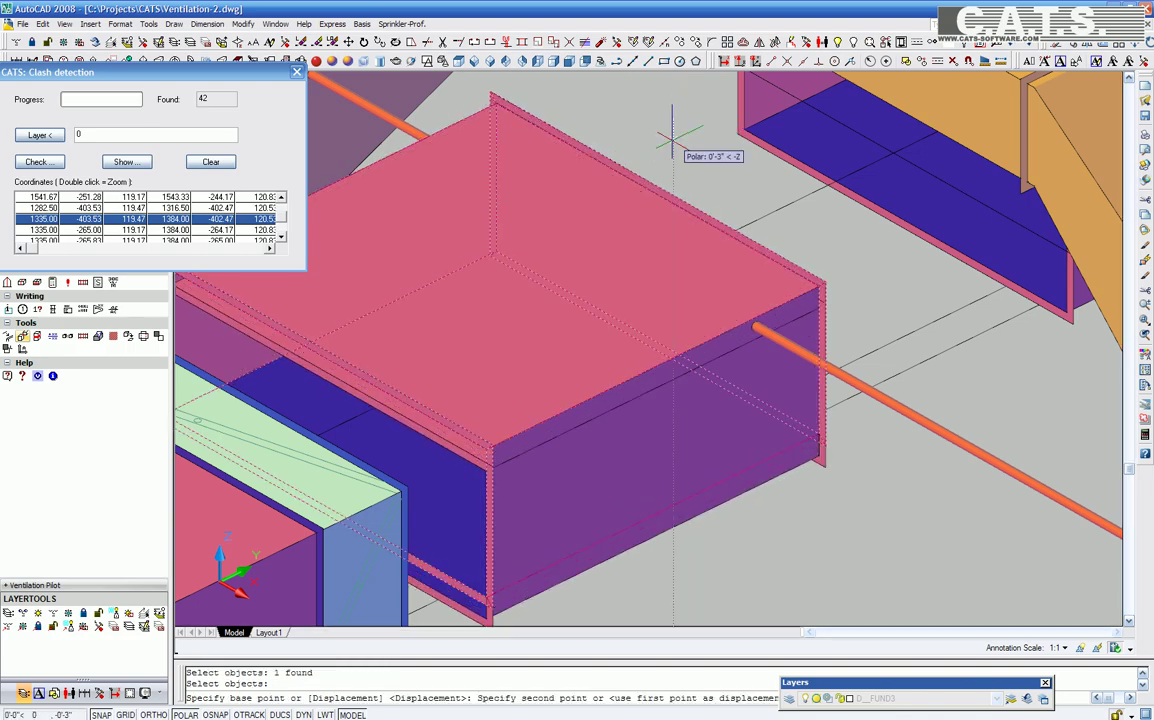
pyautogui.write('4')
pyautogui.press('Return')
pyautogui.press('Return')
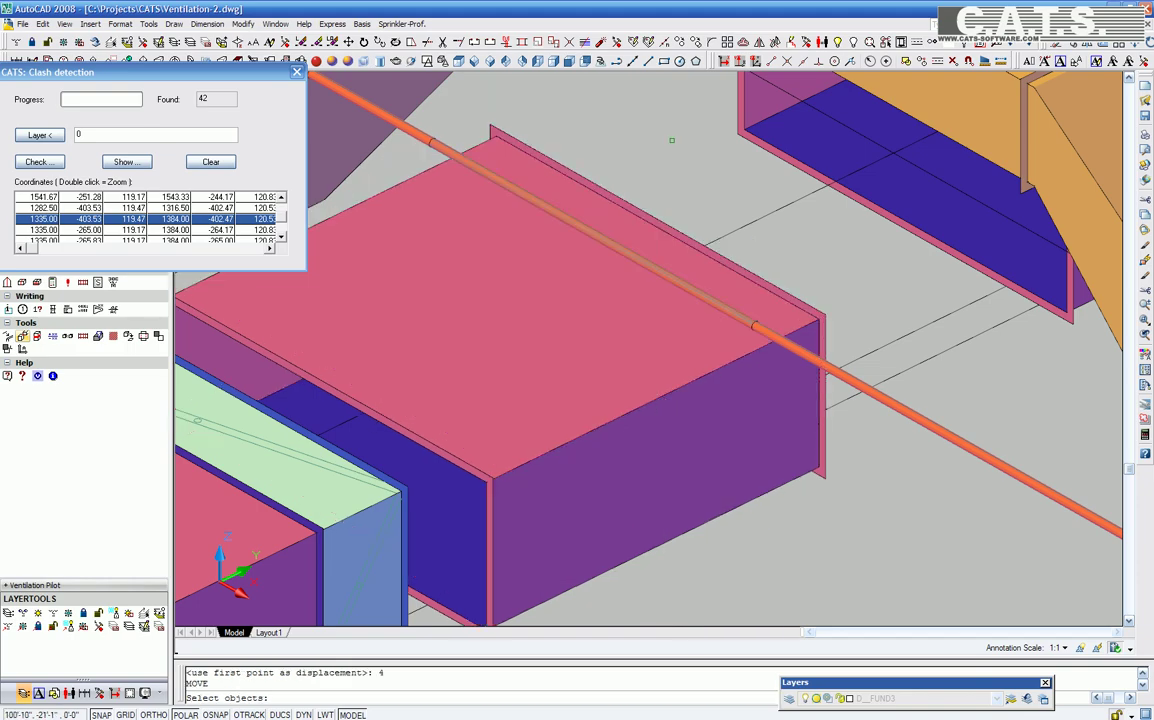
# Step: Fit a symmetrical offset with e1 of 2 inches between the green damper and the lowered duct section
pyautogui.moveTo(164, 77); pyautogui.dragTo(966, 512)
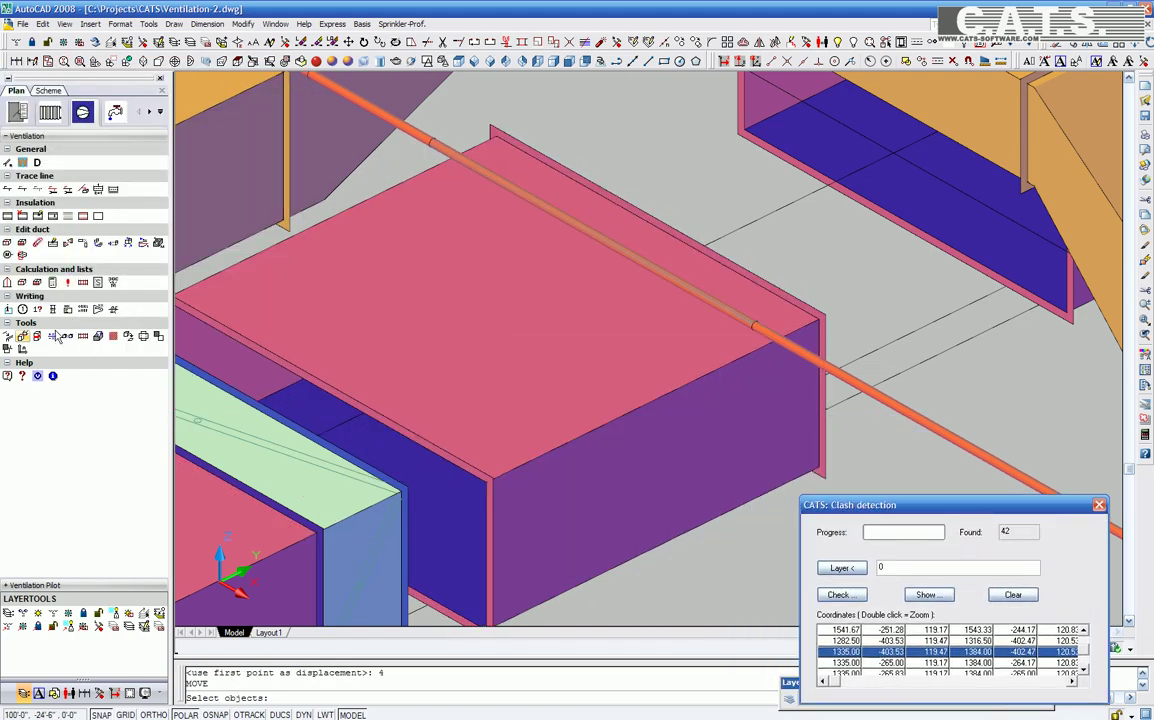
pyautogui.click(72, 585)
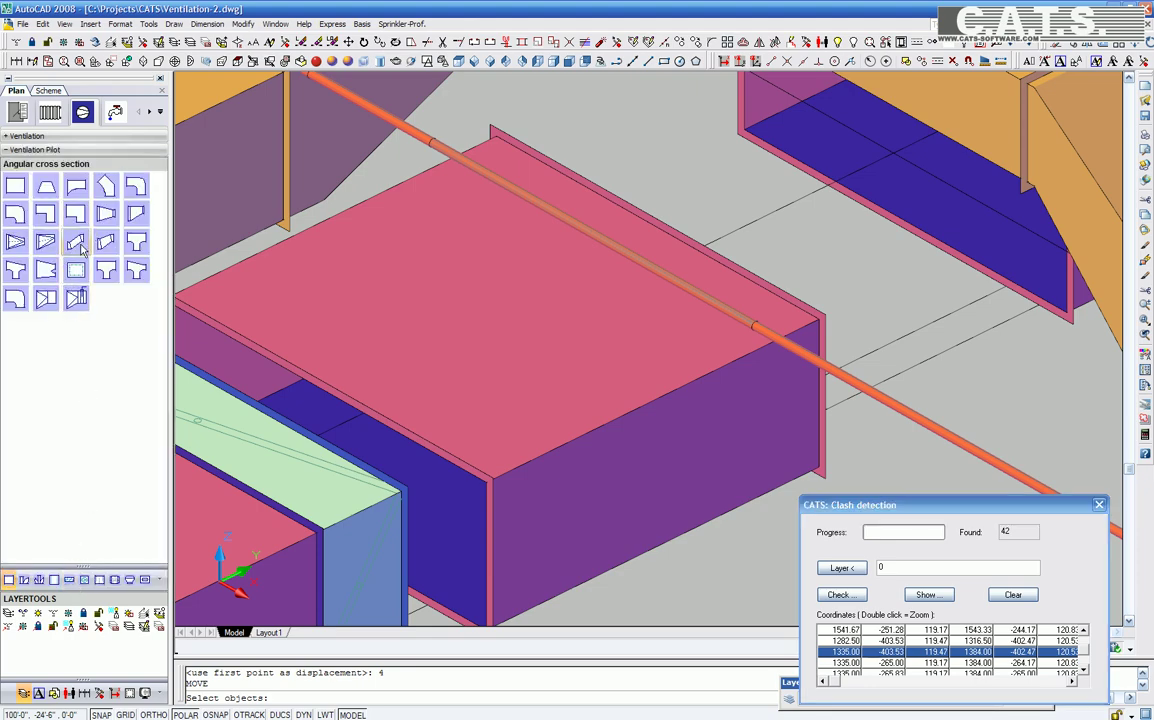
pyautogui.click(82, 247)
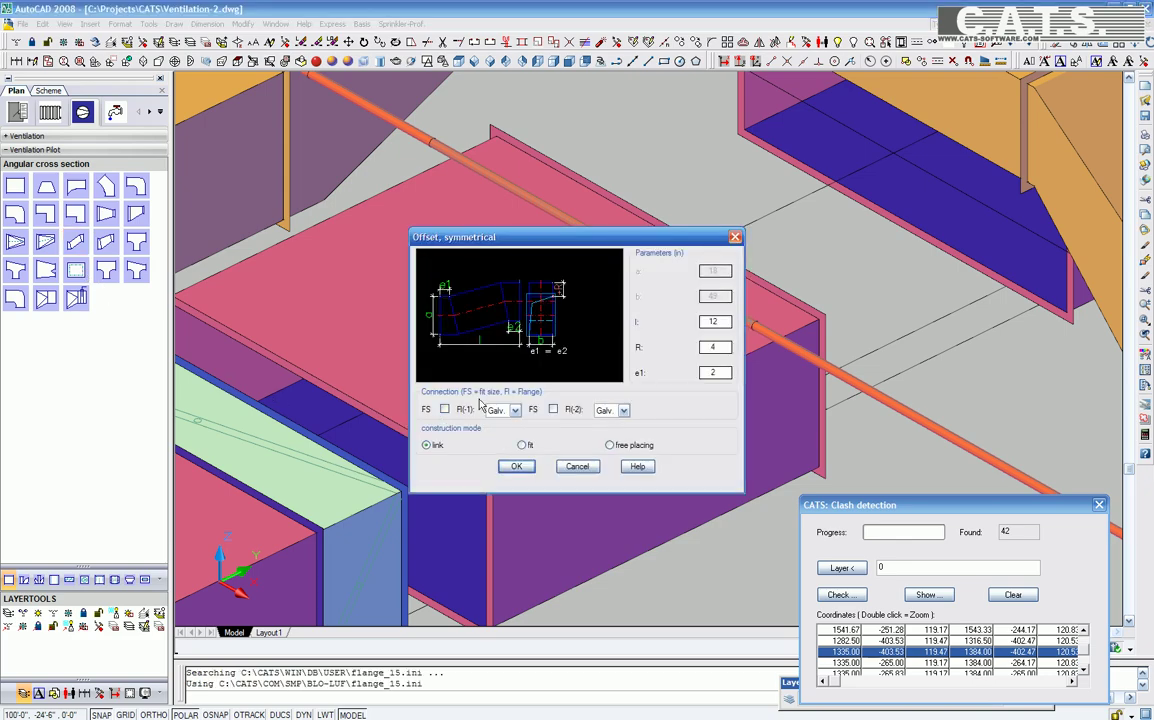
pyautogui.click(516, 466)
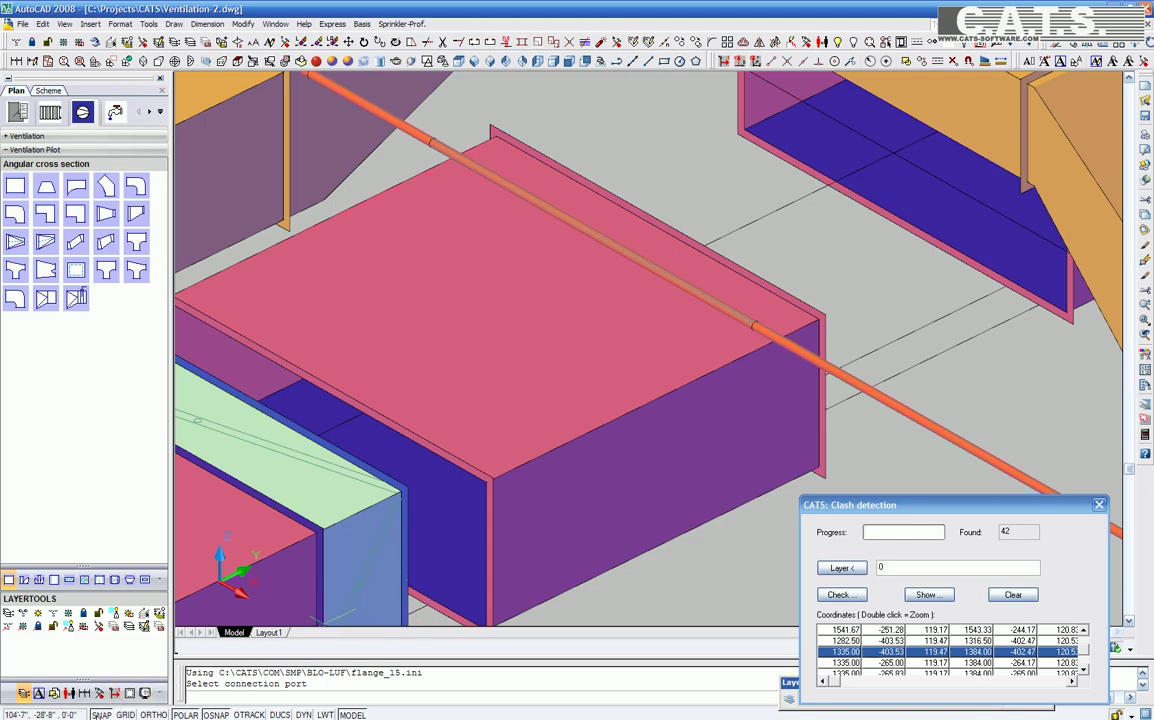
pyautogui.press('F9')
pyautogui.click(372, 548)
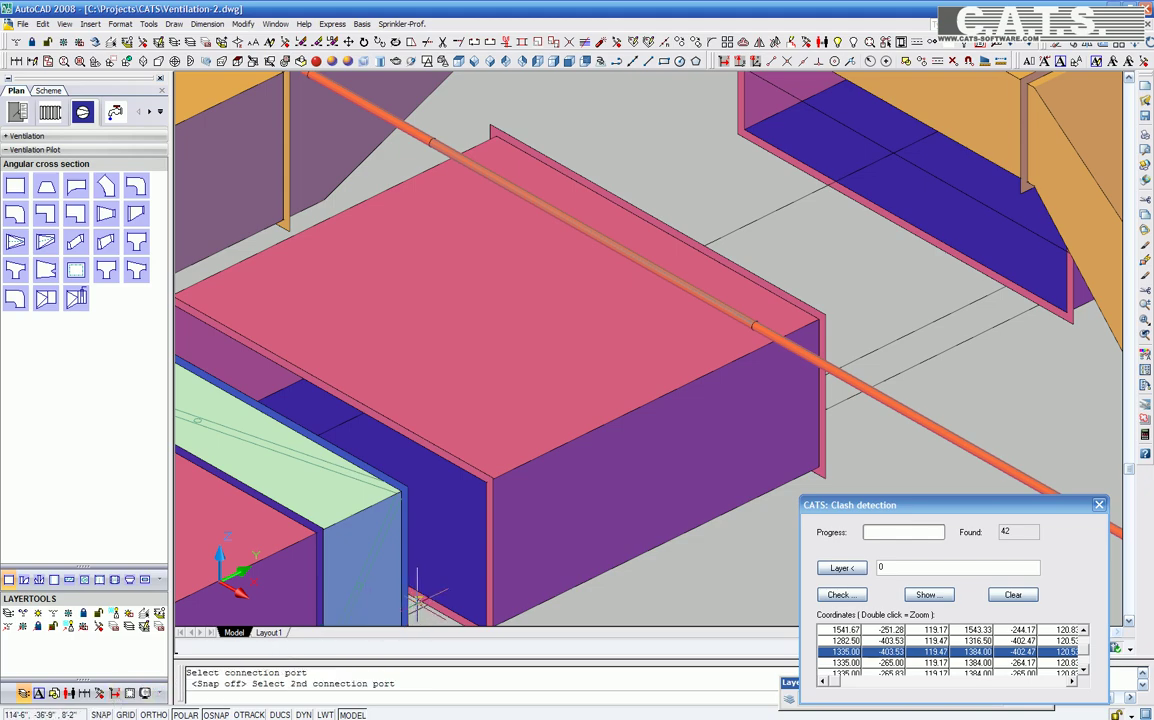
pyautogui.click(390, 535)
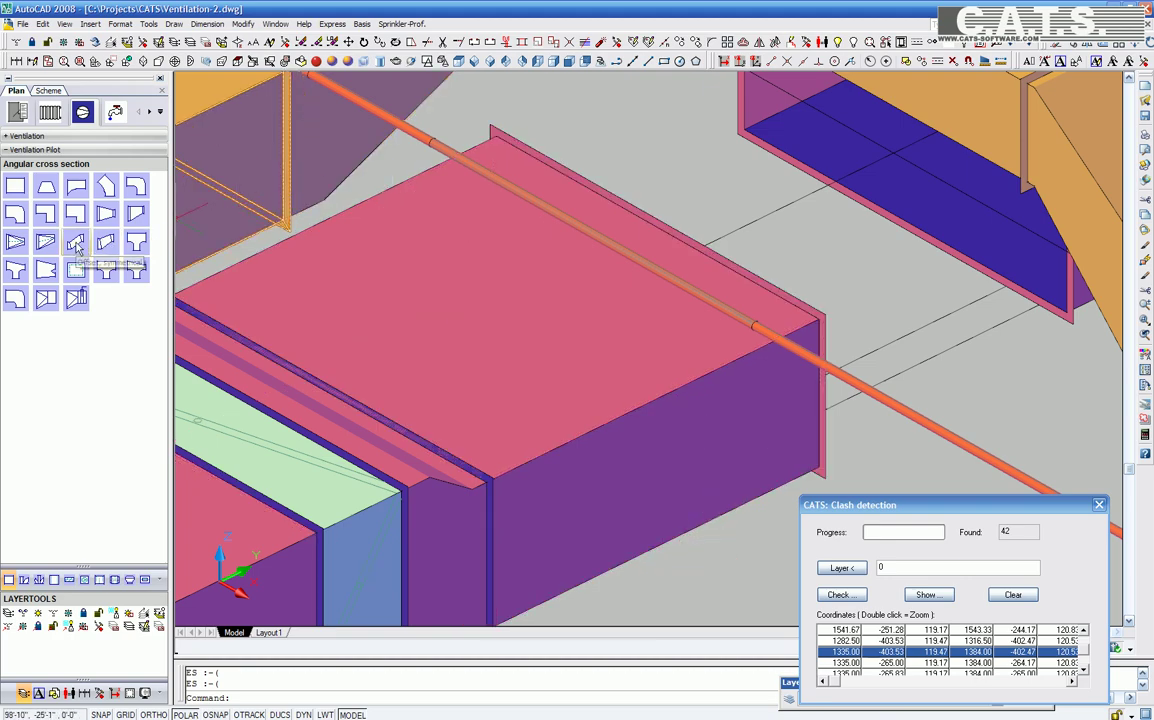
# Step: Try to link a symmetrical offset to the far end of the lowered duct section
pyautogui.click(76, 245)
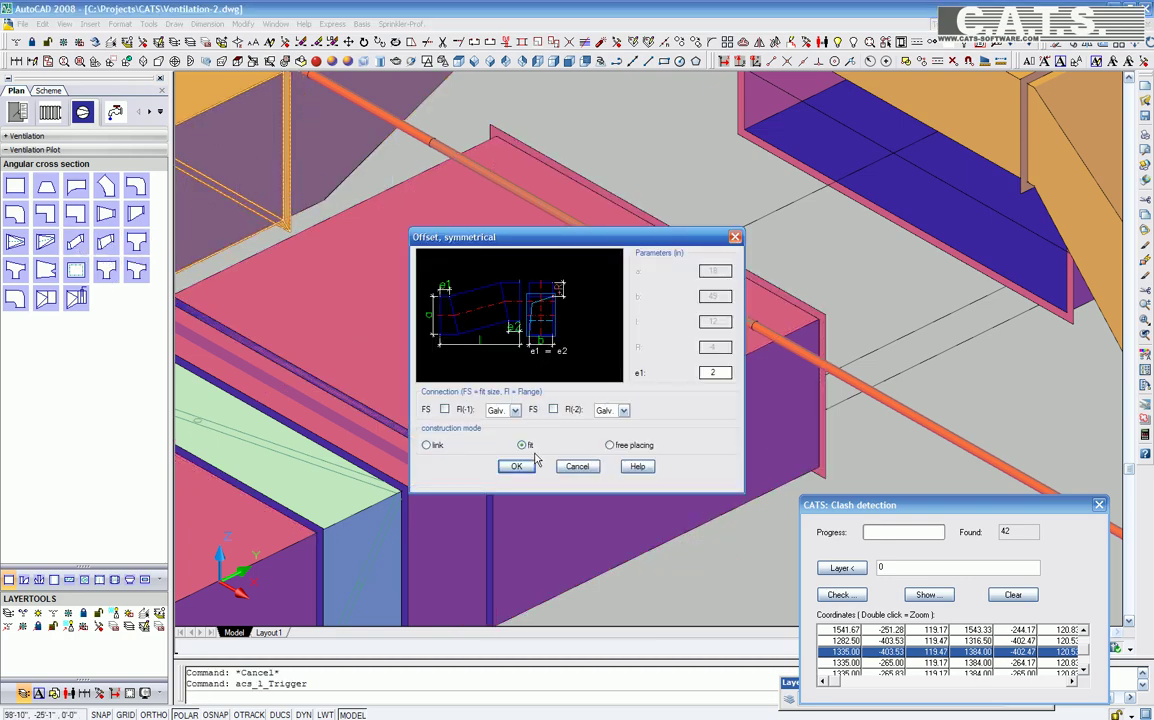
pyautogui.click(427, 445)
pyautogui.click(516, 467)
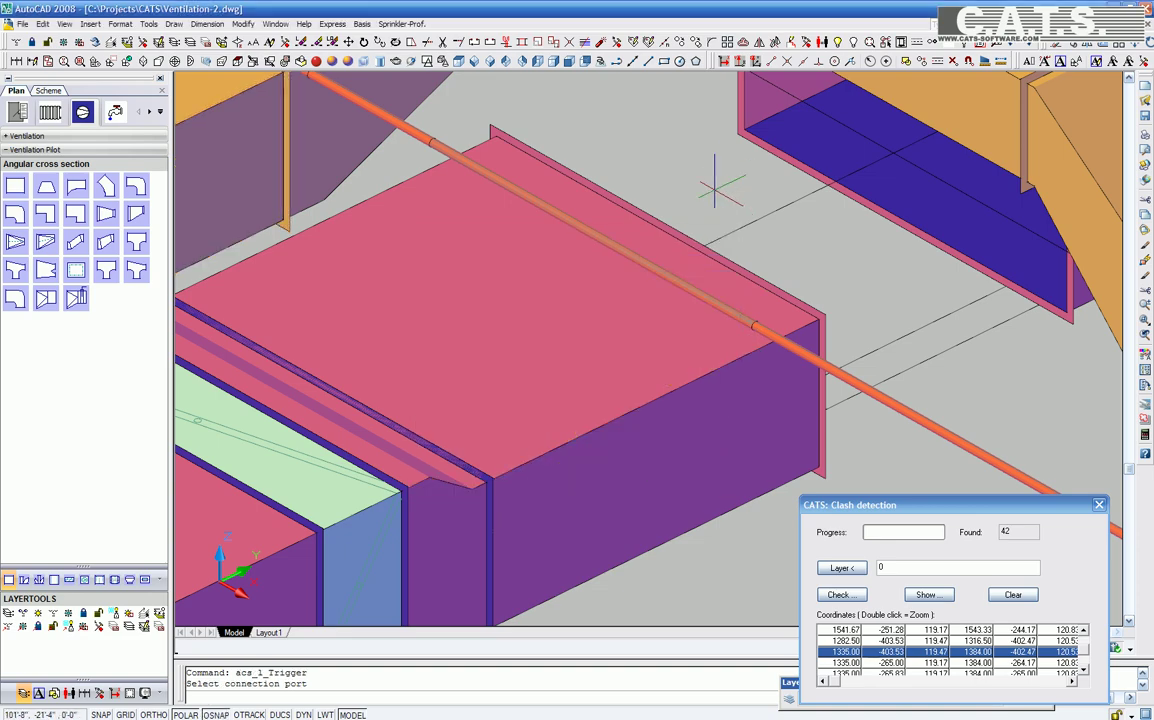
pyautogui.click(616, 194)
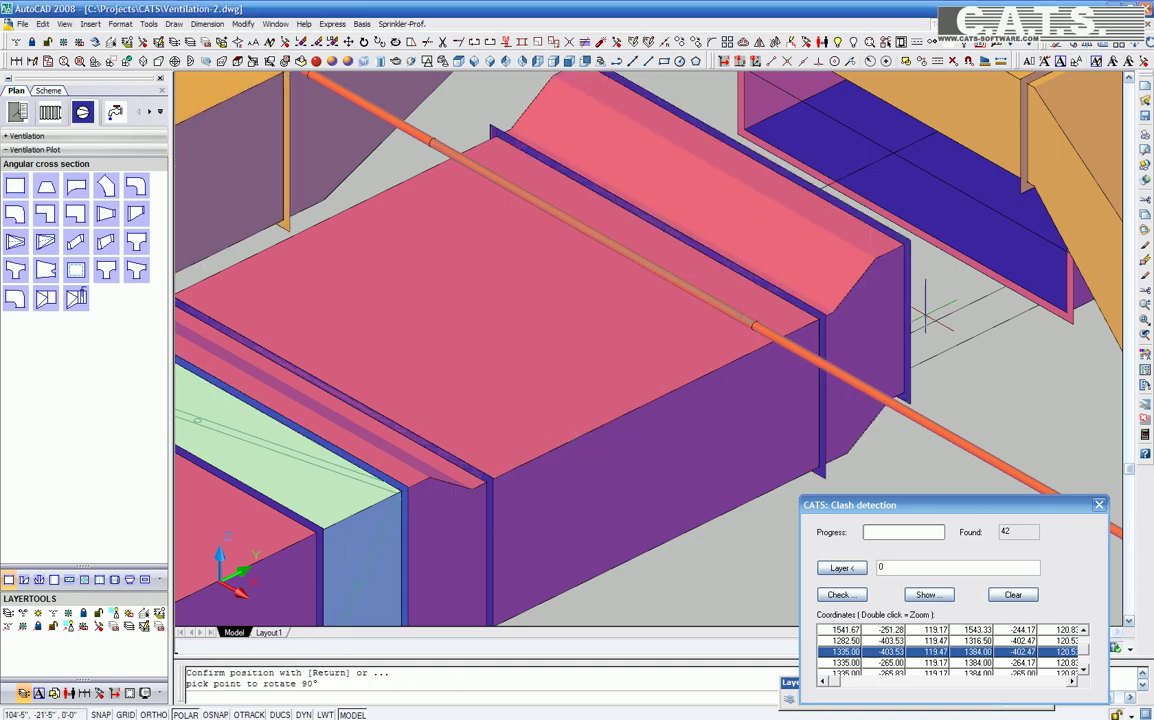
pyautogui.click(16, 190)
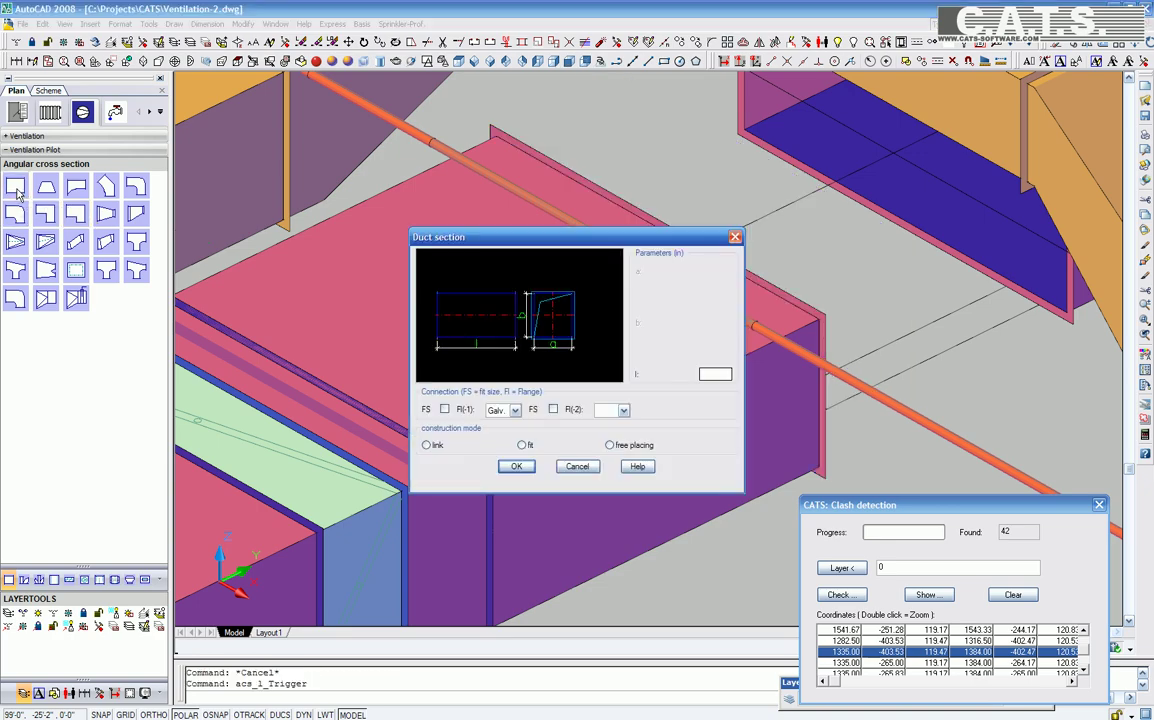
pyautogui.click(516, 467)
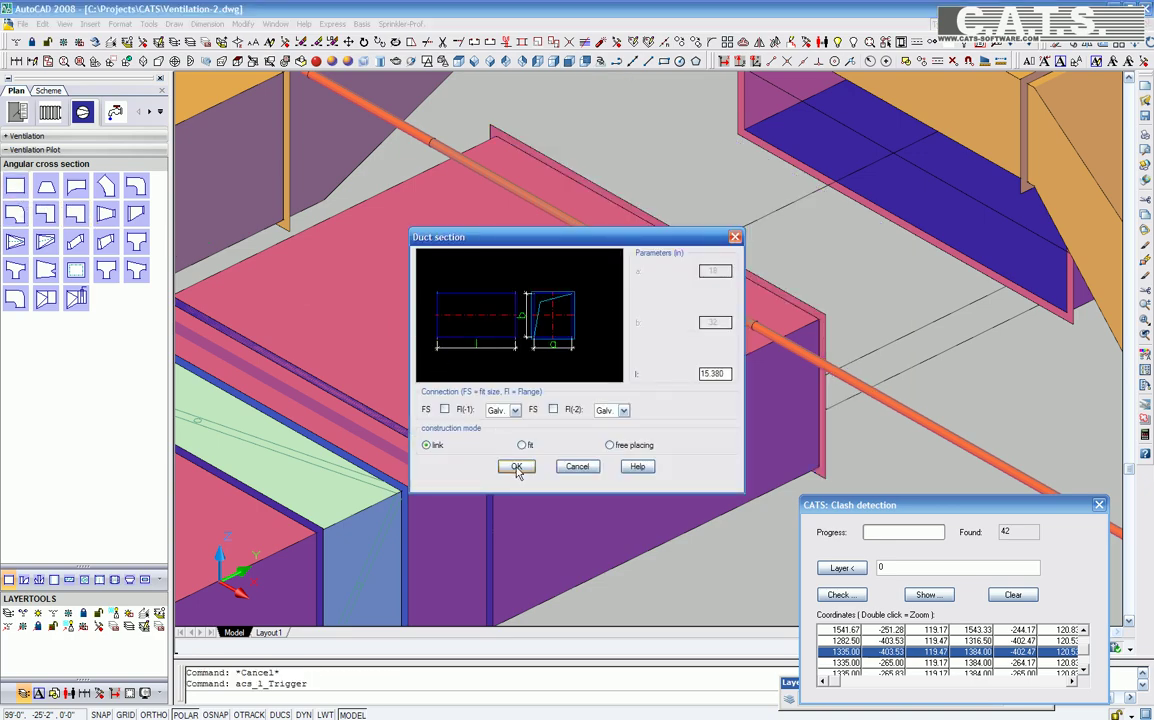
pyautogui.click(574, 467)
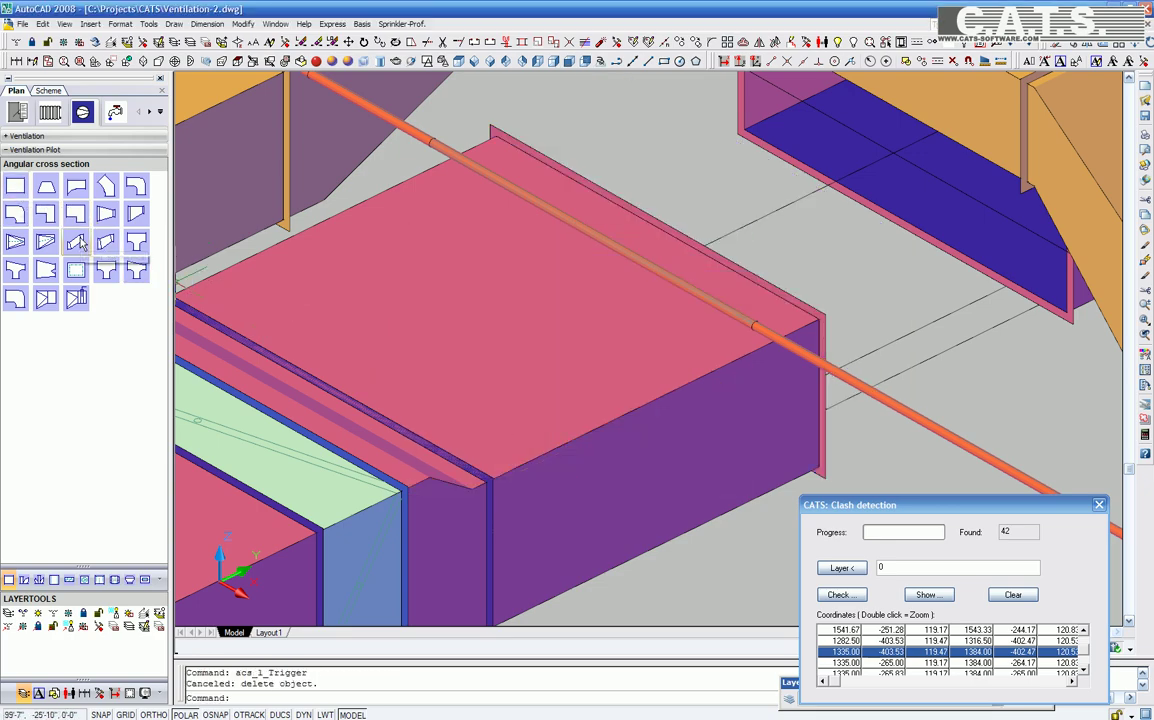
# Step: Link a symmetrical offset with l 12, R -4 and e1 2 inches to the far end of the lowered duct section
pyautogui.click(77, 243)
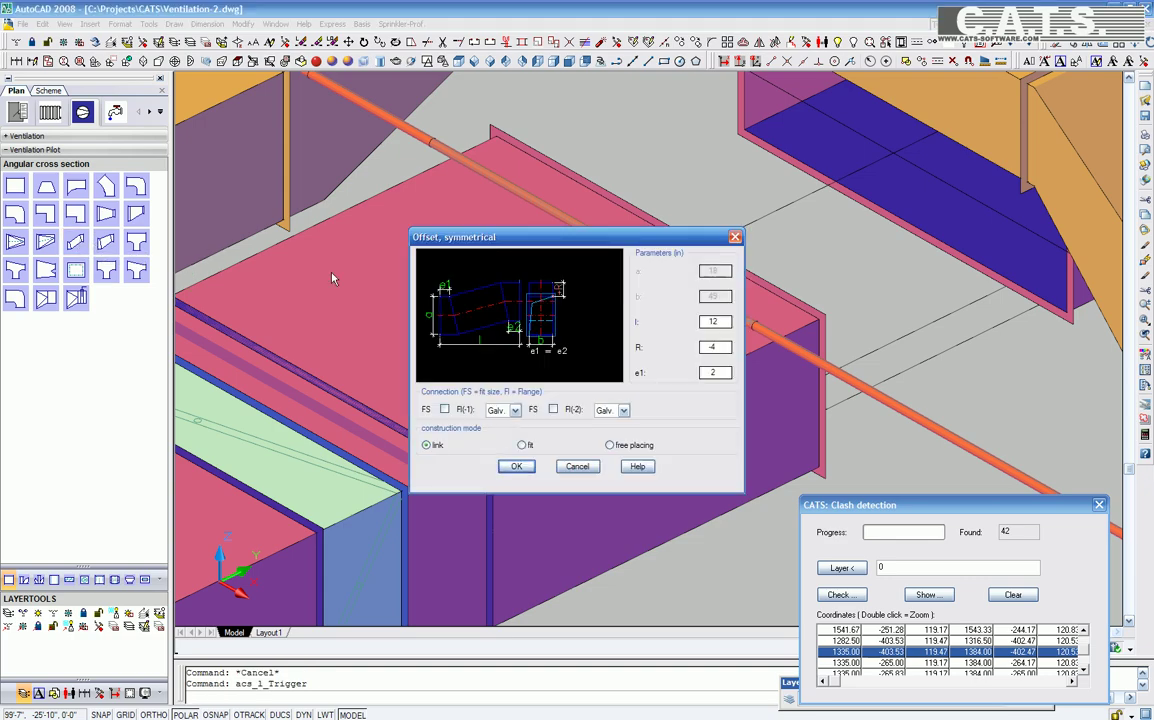
pyautogui.click(516, 466)
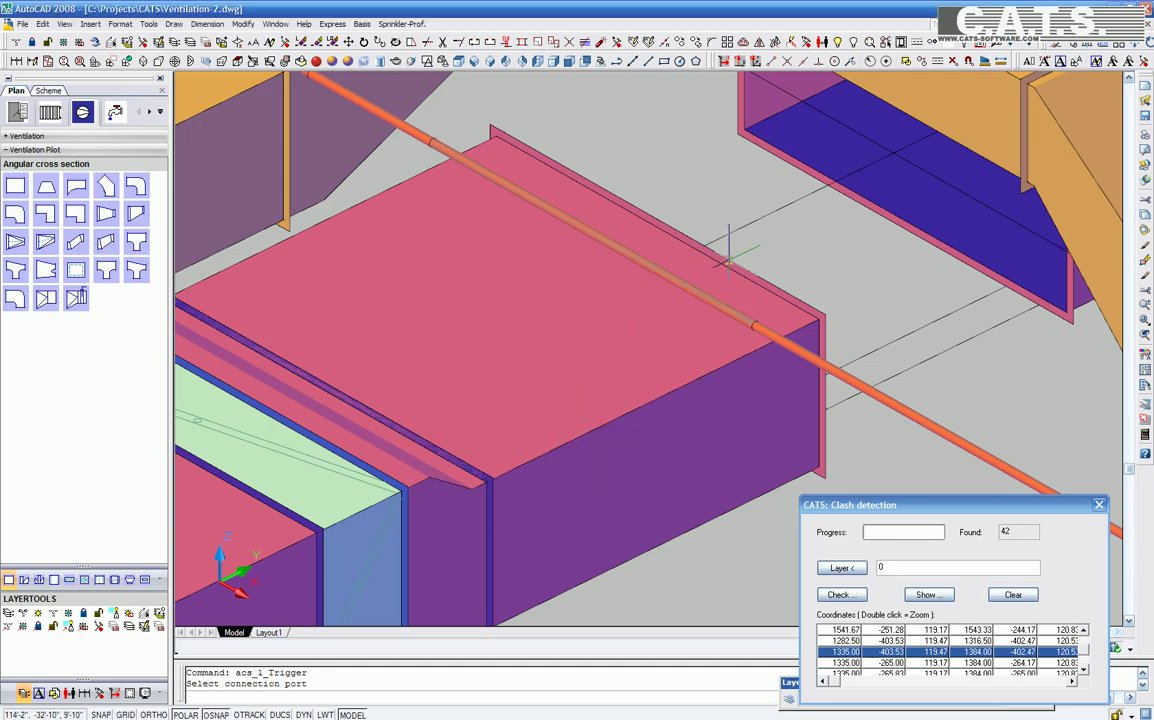
pyautogui.click(665, 226)
pyautogui.click(700, 240)
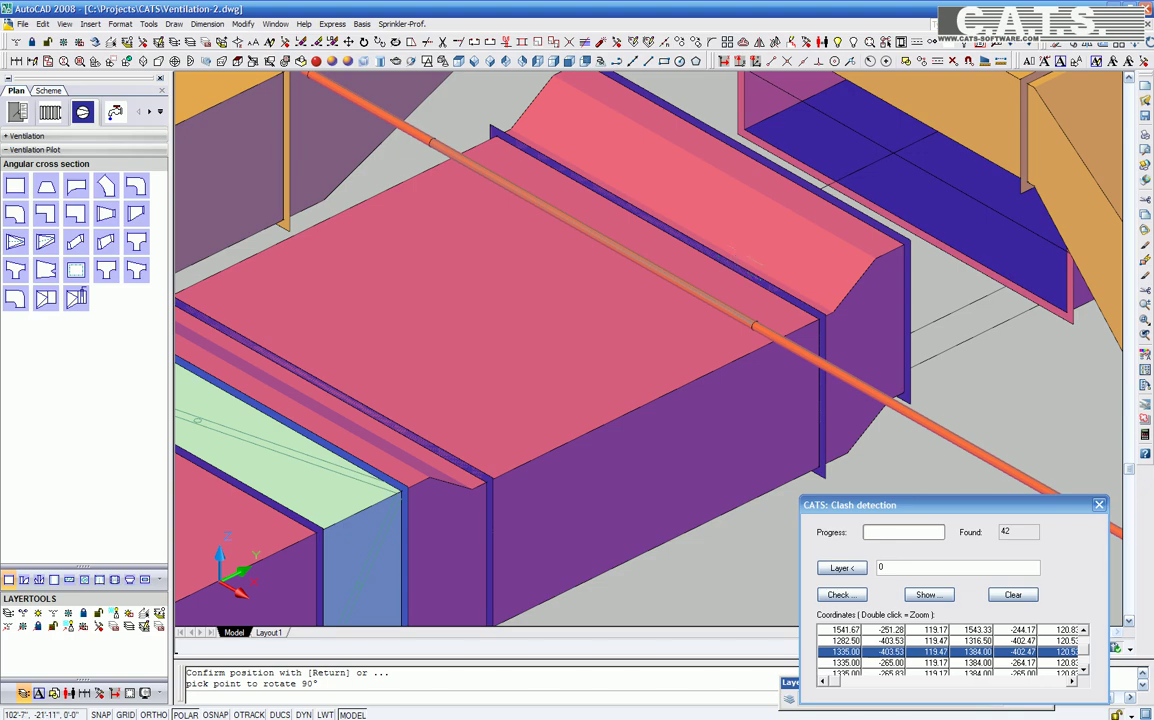
pyautogui.press('Return')
# Step: Fit a straight duct section onto the open end of the new offset to bridge the gap to the existing duct
pyautogui.click(16, 190)
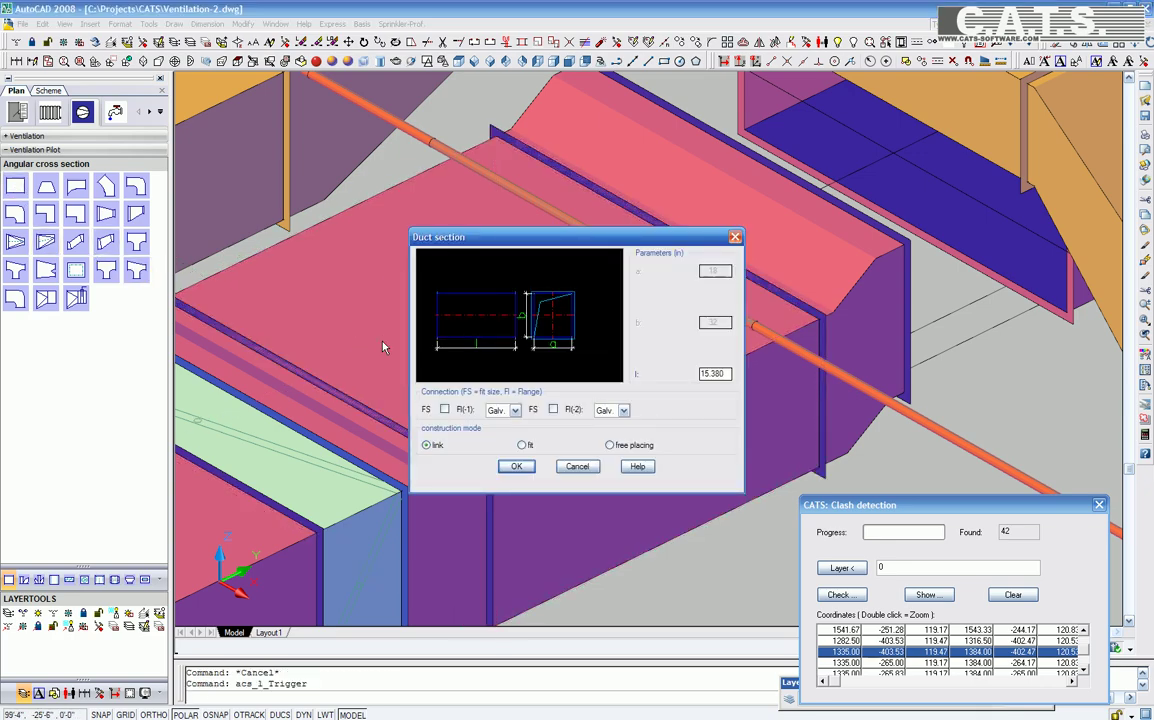
pyautogui.click(521, 445)
pyautogui.click(517, 467)
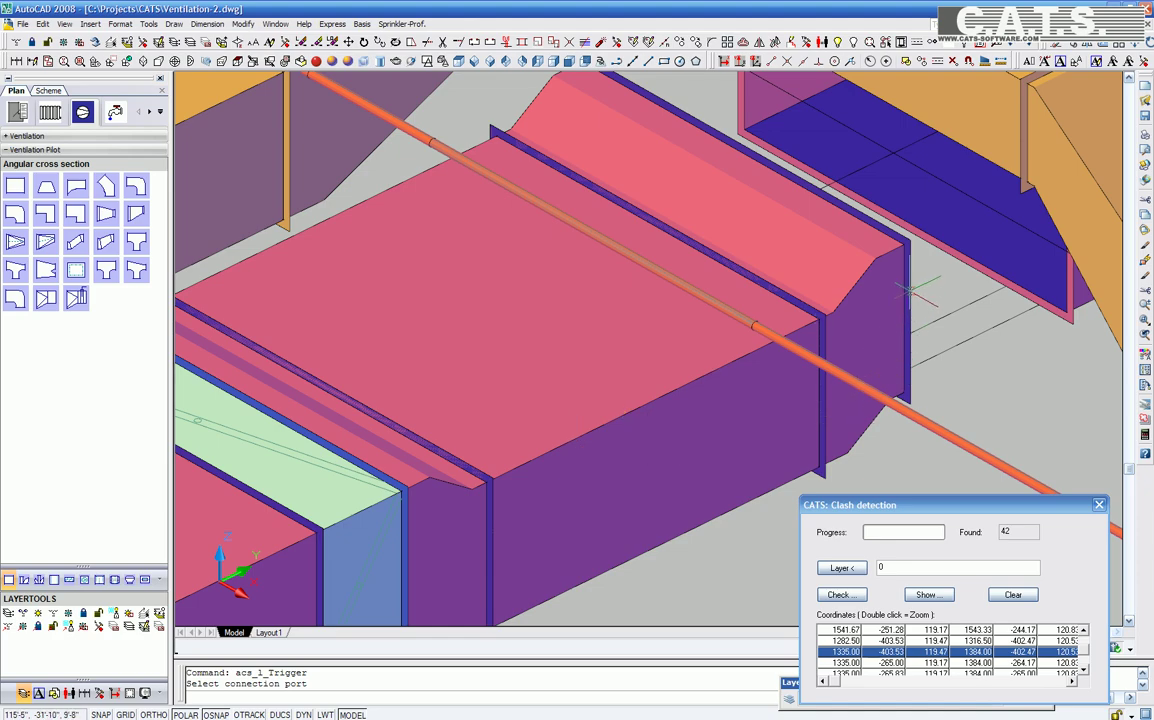
pyautogui.click(851, 220)
pyautogui.moveTo(940, 330)
pyautogui.keyDown('shift'); pyautogui.mouseDown(button='middle')
pyautogui.moveTo(760, 300)
pyautogui.moveTo(393, 190)
pyautogui.moveTo(478, 265)
pyautogui.mouseUp(button='middle'); pyautogui.keyUp('shift')
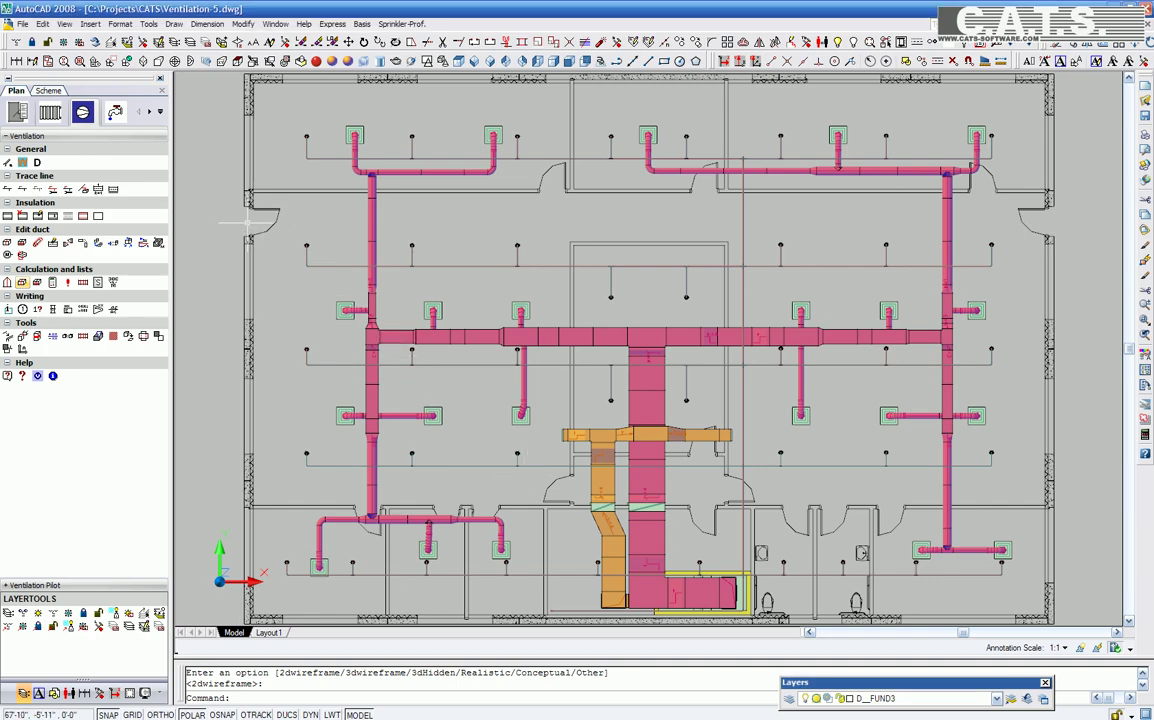
# Step: Show the plan in 2D wireframe and freeze the layer of the sprinkler pipes
pyautogui.click(428, 62)
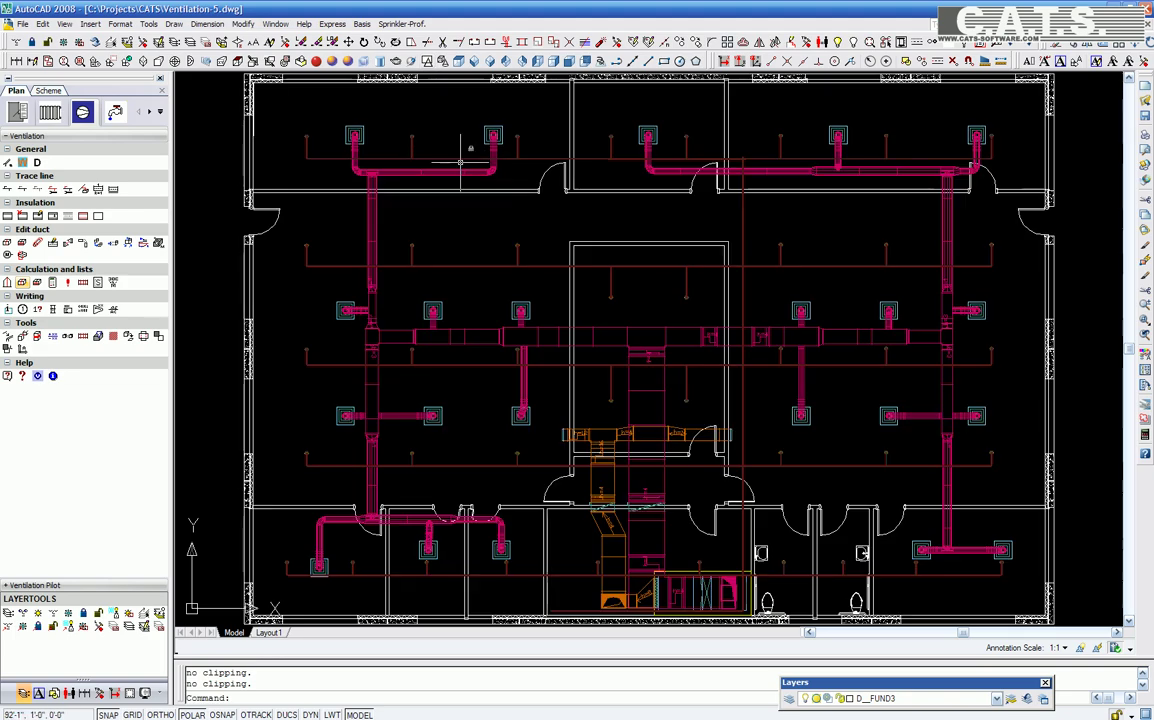
pyautogui.click(38, 626)
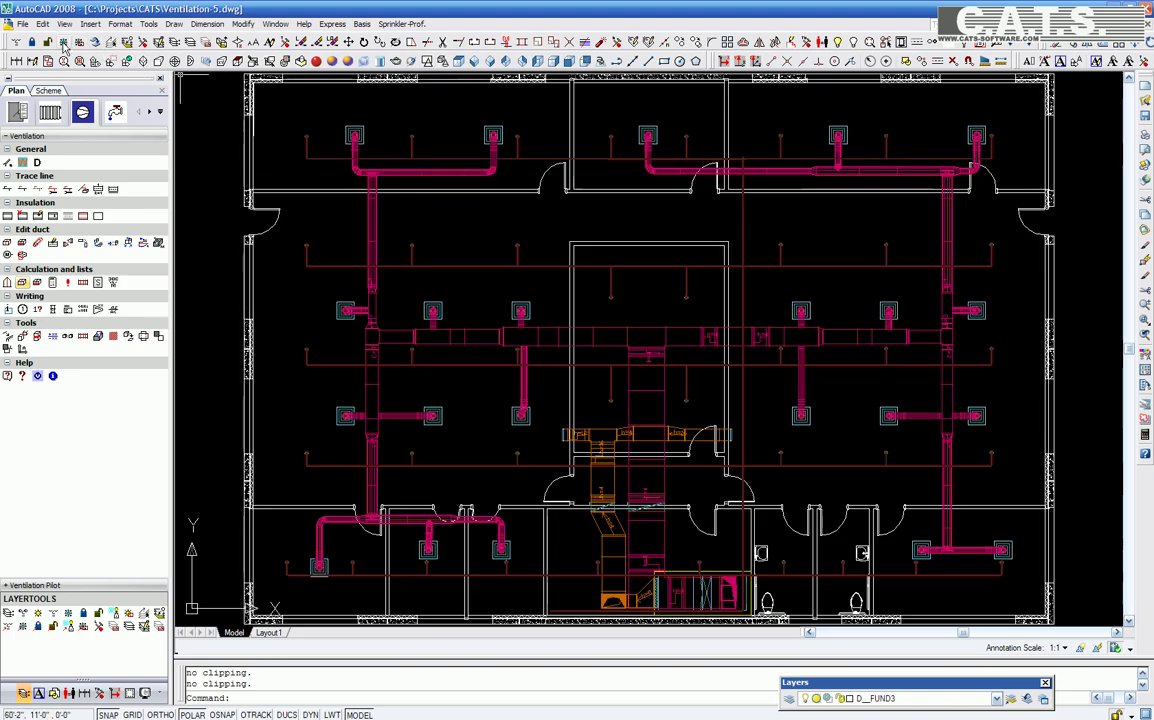
pyautogui.click(330, 158)
pyautogui.click(290, 118)
pyautogui.press('Return')
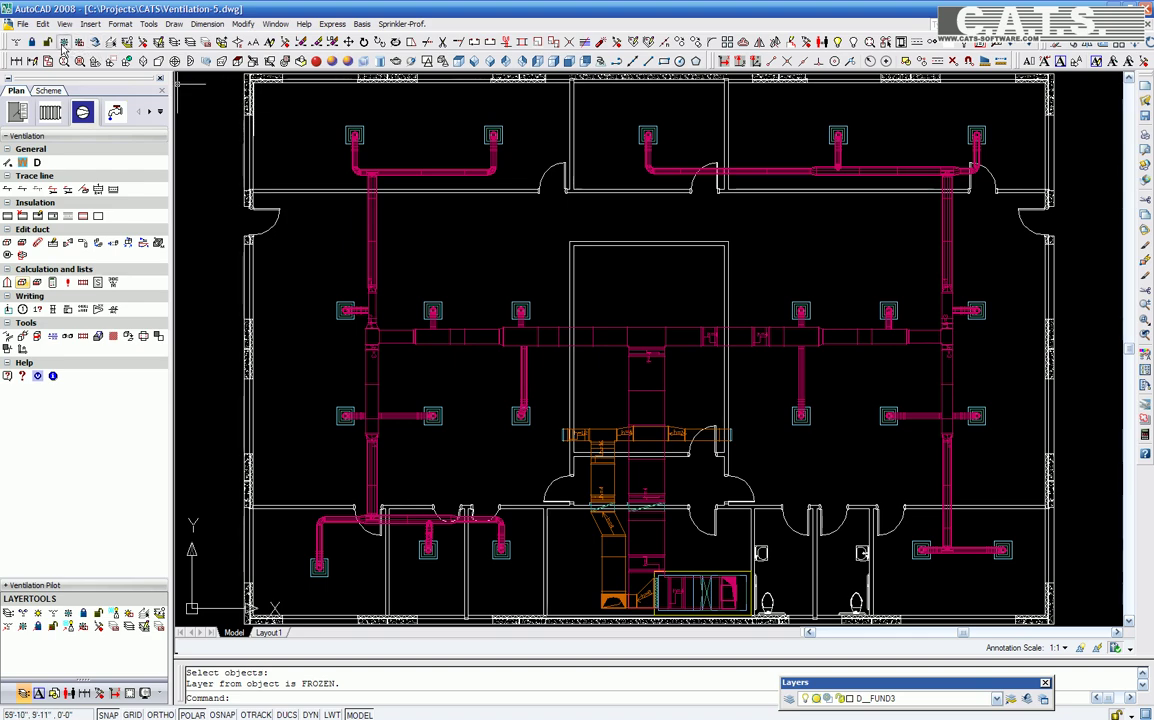
# Step: Freeze the layer of the crossed unit inside the yellow rectangle beside the main ducts
pyautogui.click(63, 44)
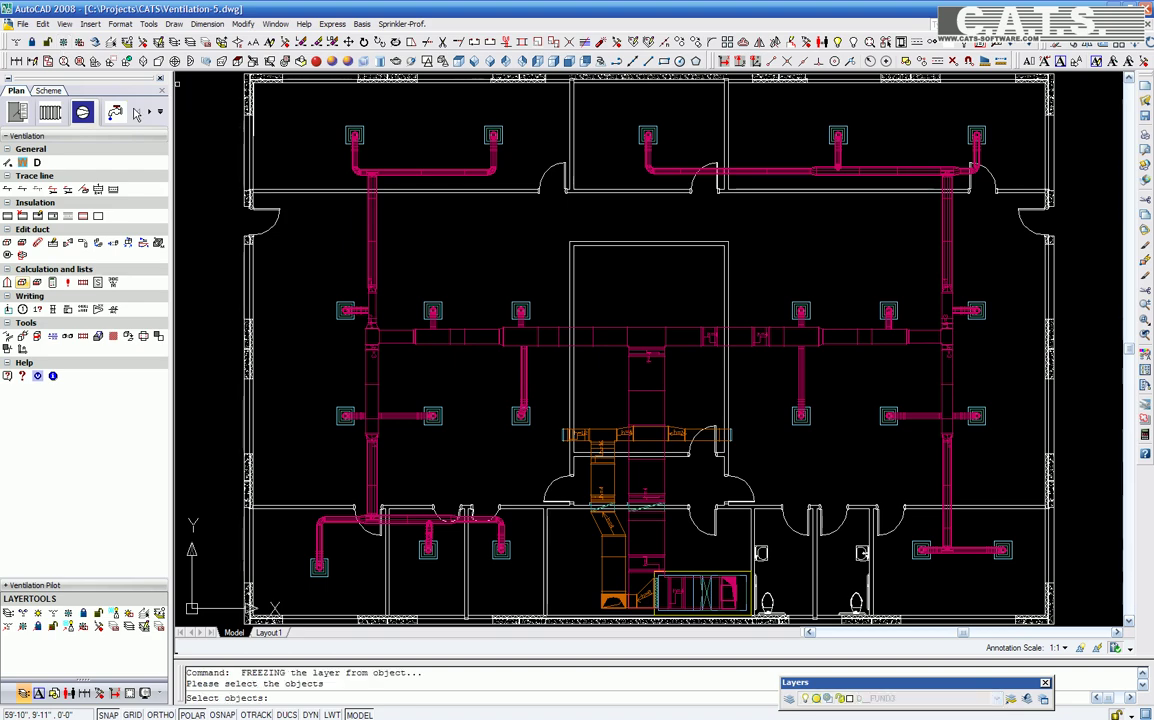
pyautogui.click(705, 596)
pyautogui.press('Return')
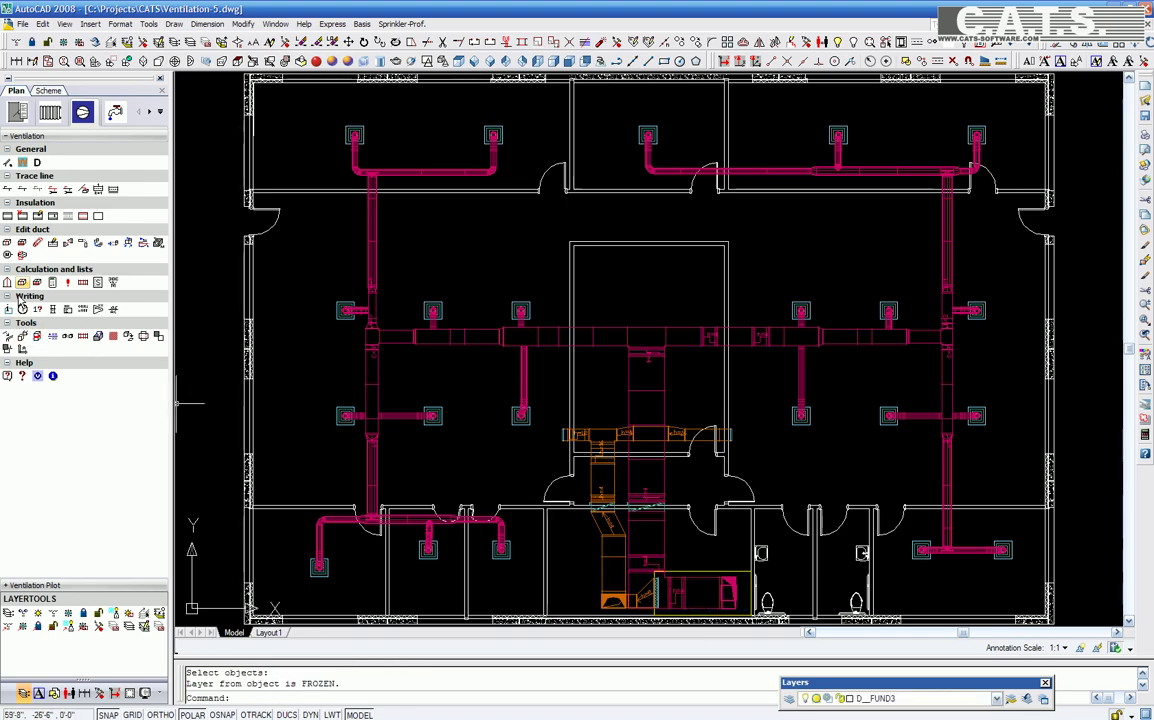
# Step: Generate the 3D relations between the duct parts for the whole ventilation plan
pyautogui.click(21, 282)
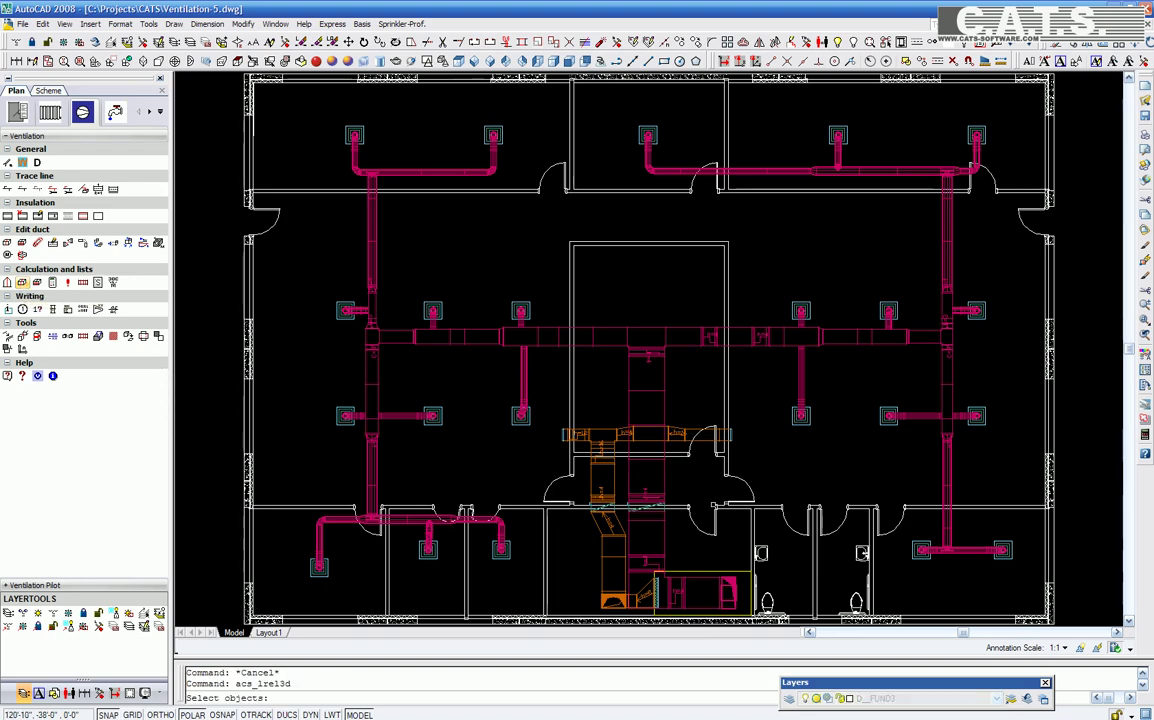
pyautogui.click(1028, 610)
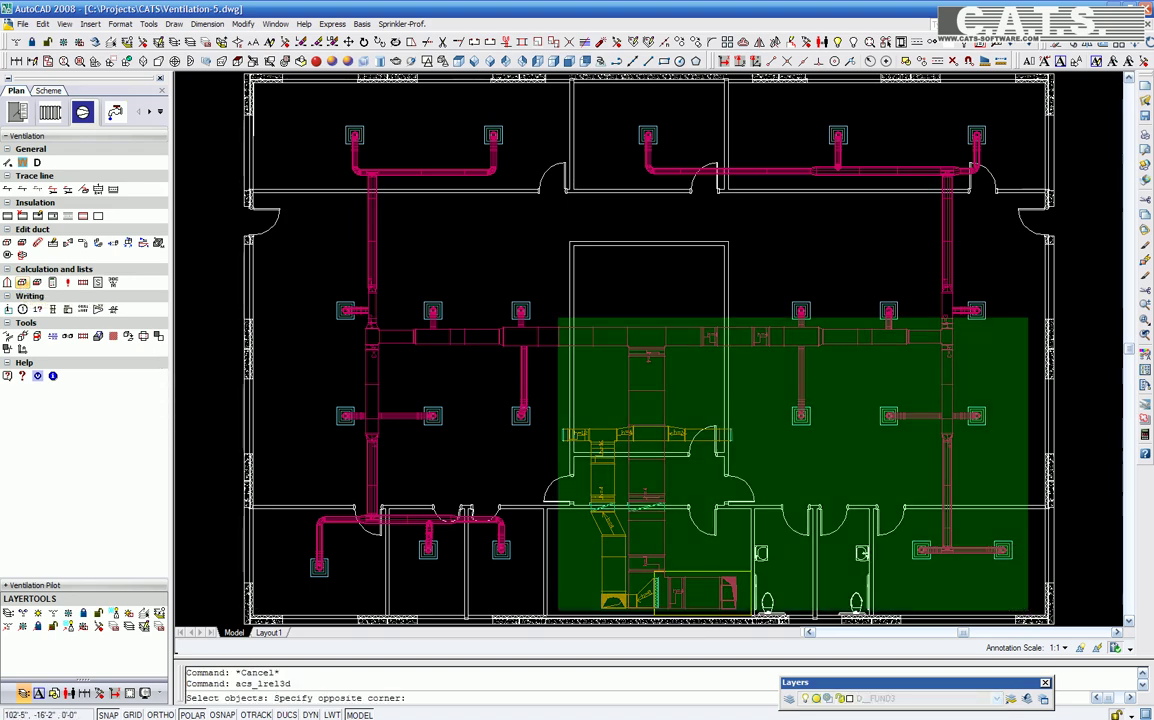
pyautogui.click(305, 108)
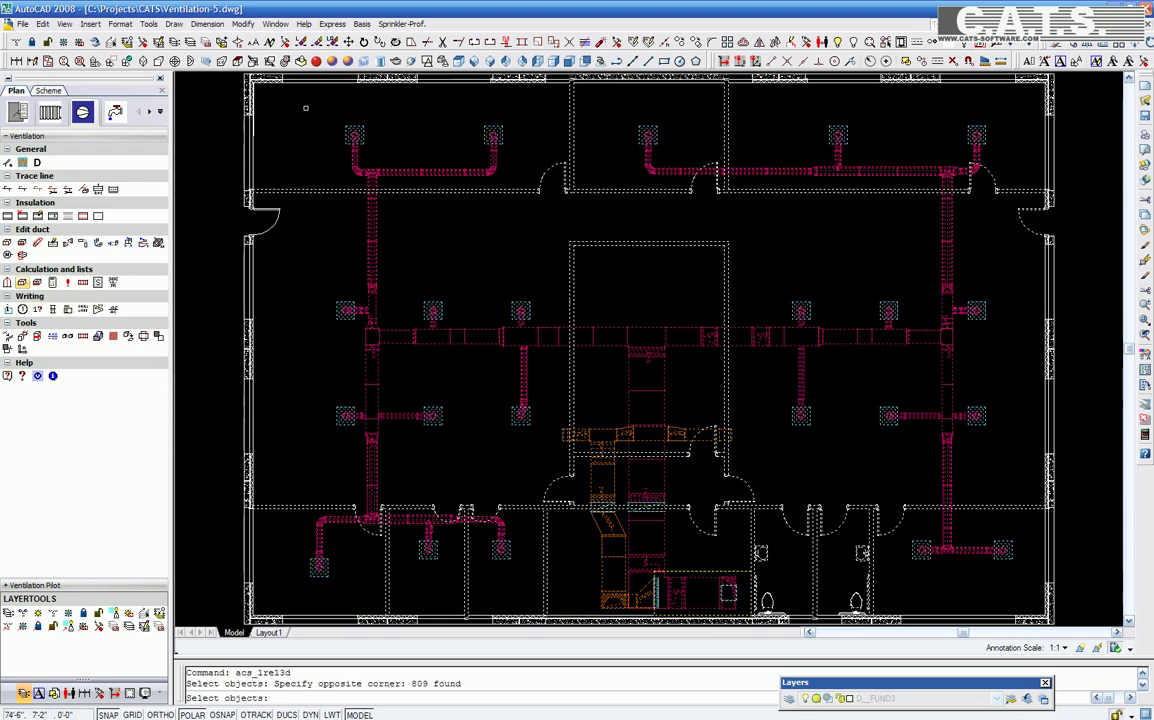
pyautogui.press('Return')
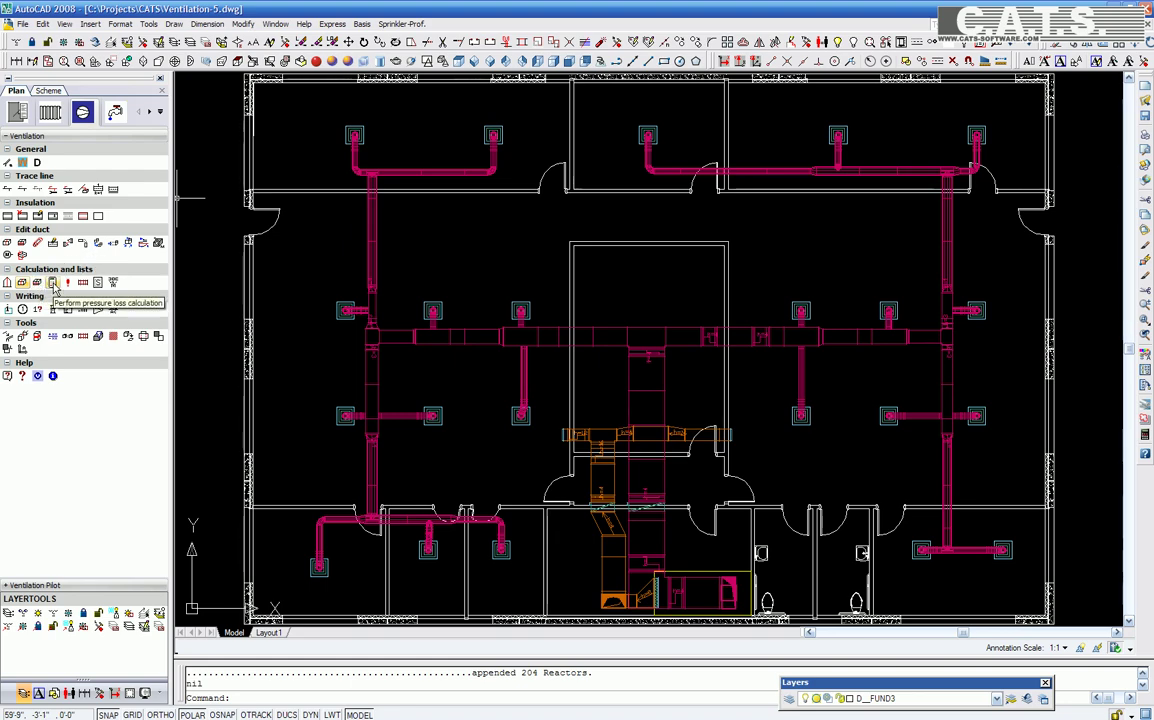
# Step: Calculate the exhaust air pressure loss at 80 °F with galvanized rolled spiral pipe, 10 ft joints, starting at the exhaust duct's end by the yellow rectangle
pyautogui.click(53, 283)
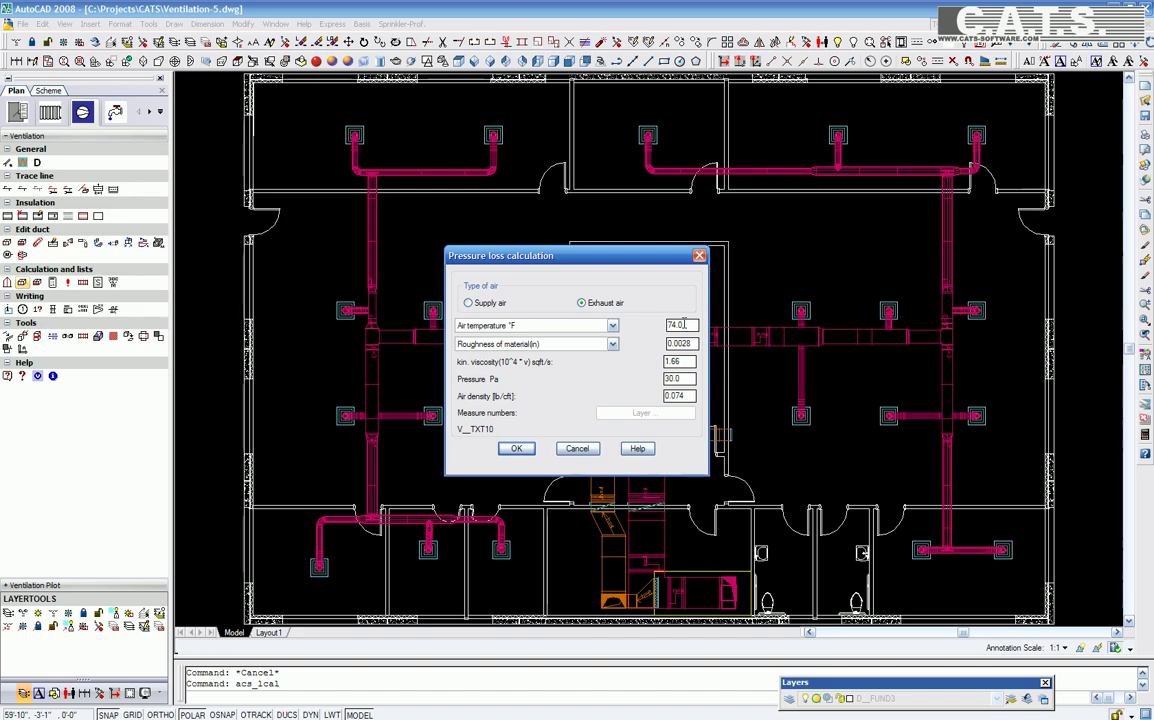
pyautogui.moveTo(684, 324); pyautogui.dragTo(652, 329)
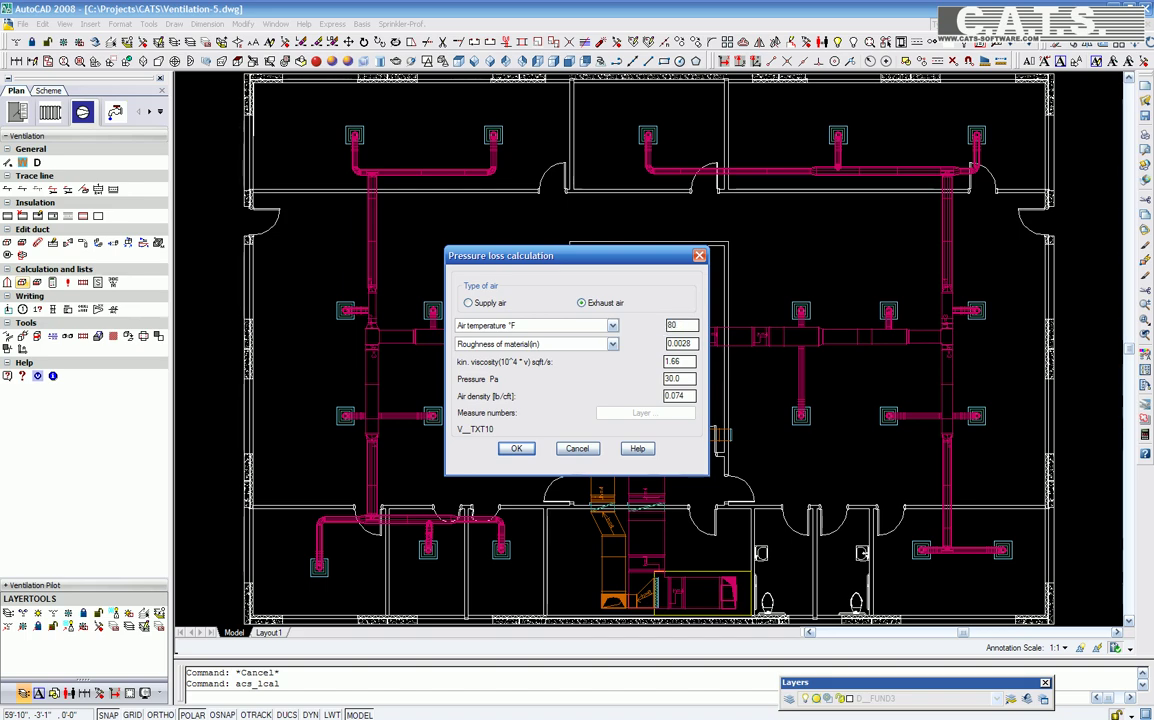
pyautogui.click(492, 344)
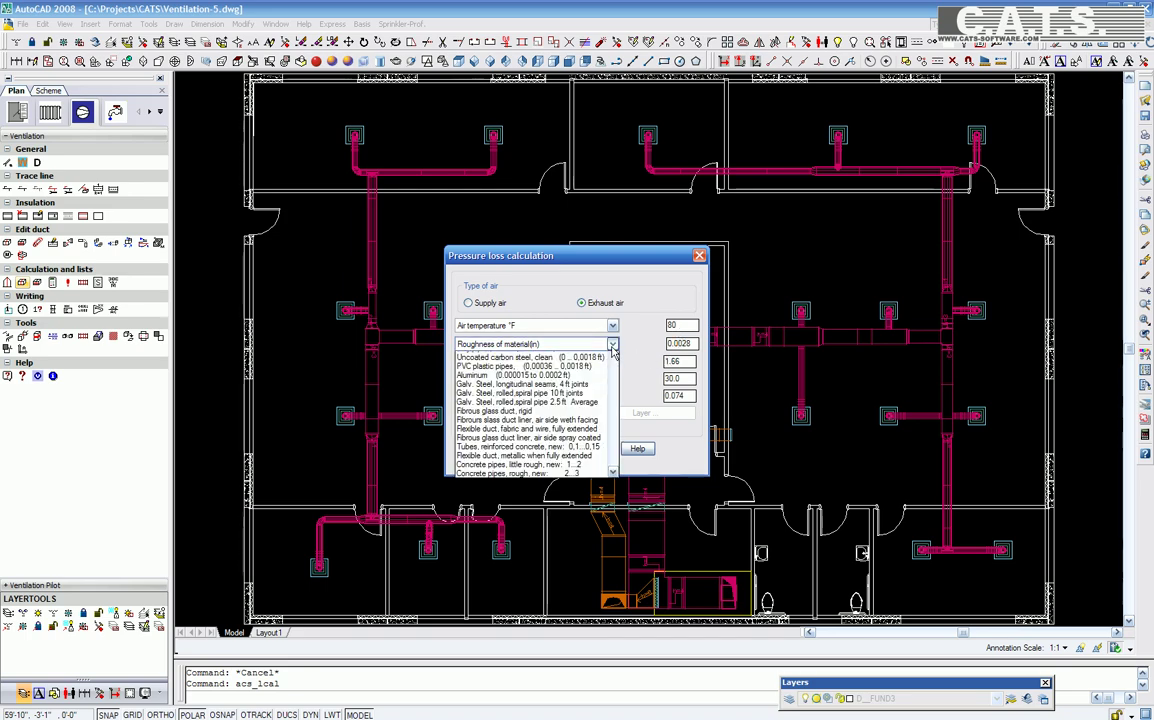
pyautogui.click(488, 393)
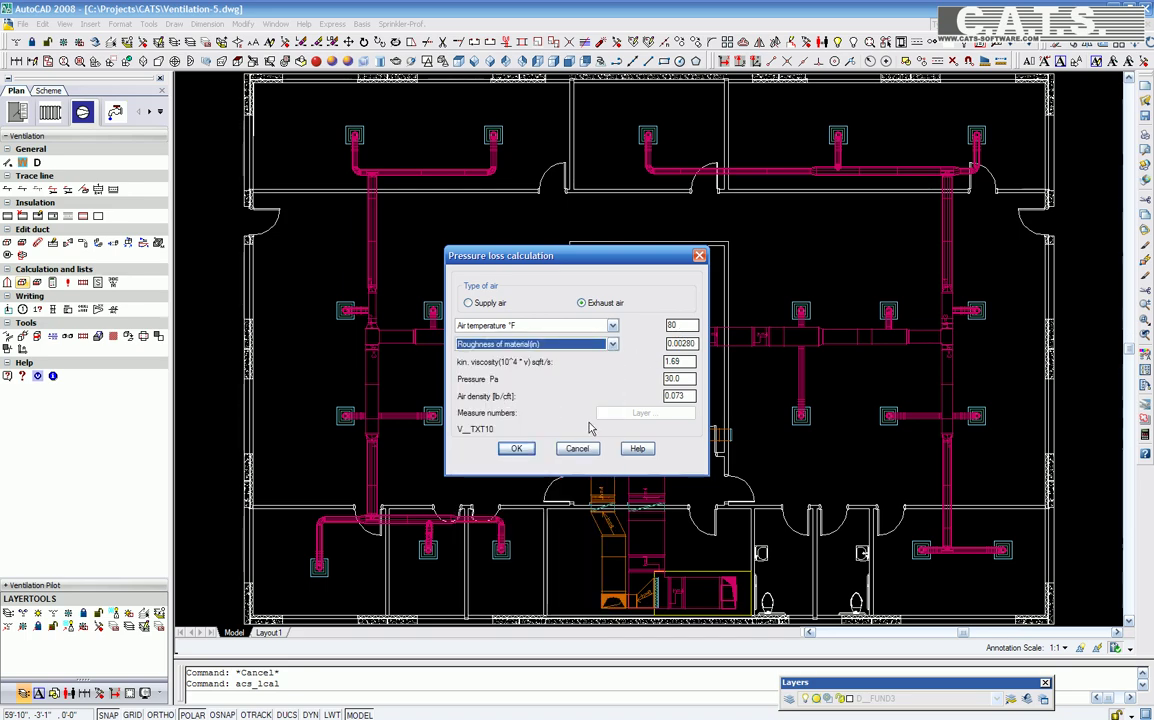
pyautogui.click(518, 450)
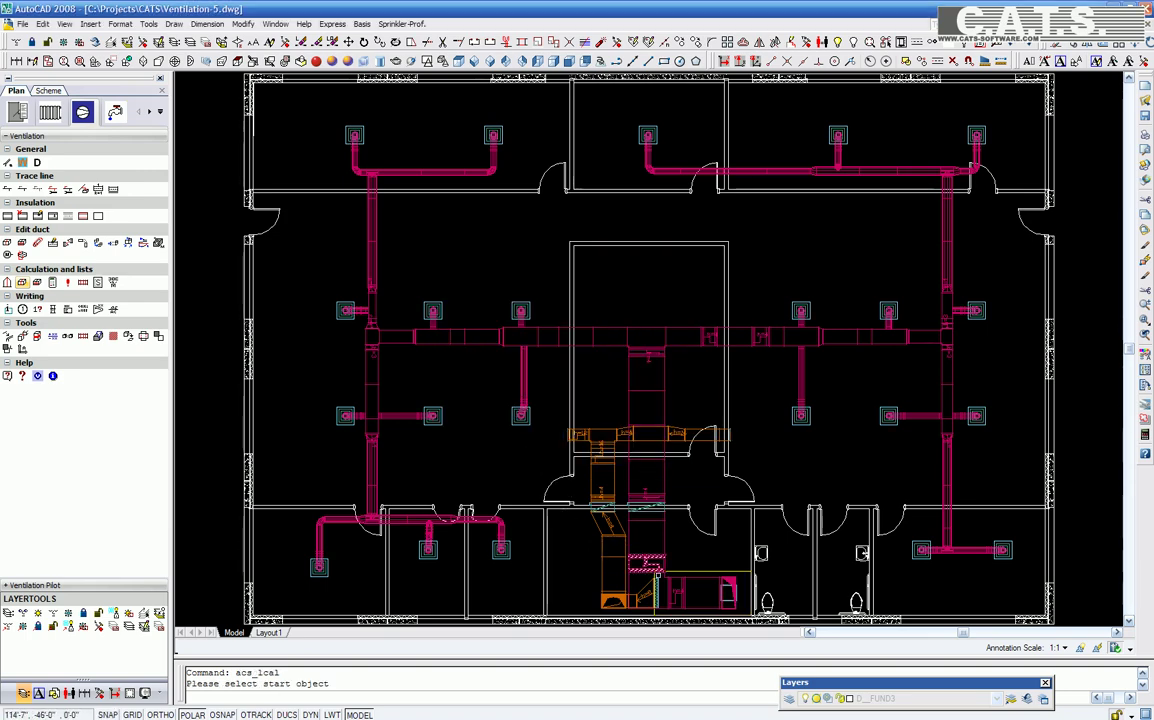
pyautogui.click(656, 590)
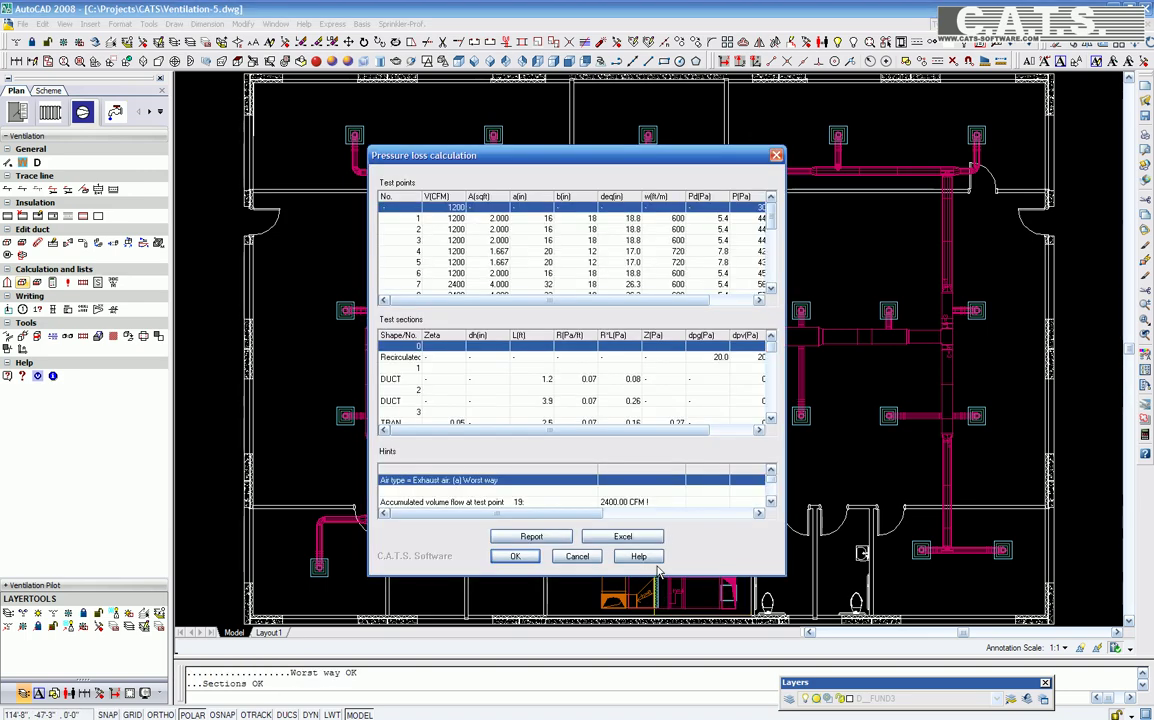
# Step: Examine the hints, test sections and test points of the exhaust air pressure loss calculation
pyautogui.click(770, 502)
pyautogui.click(770, 502)
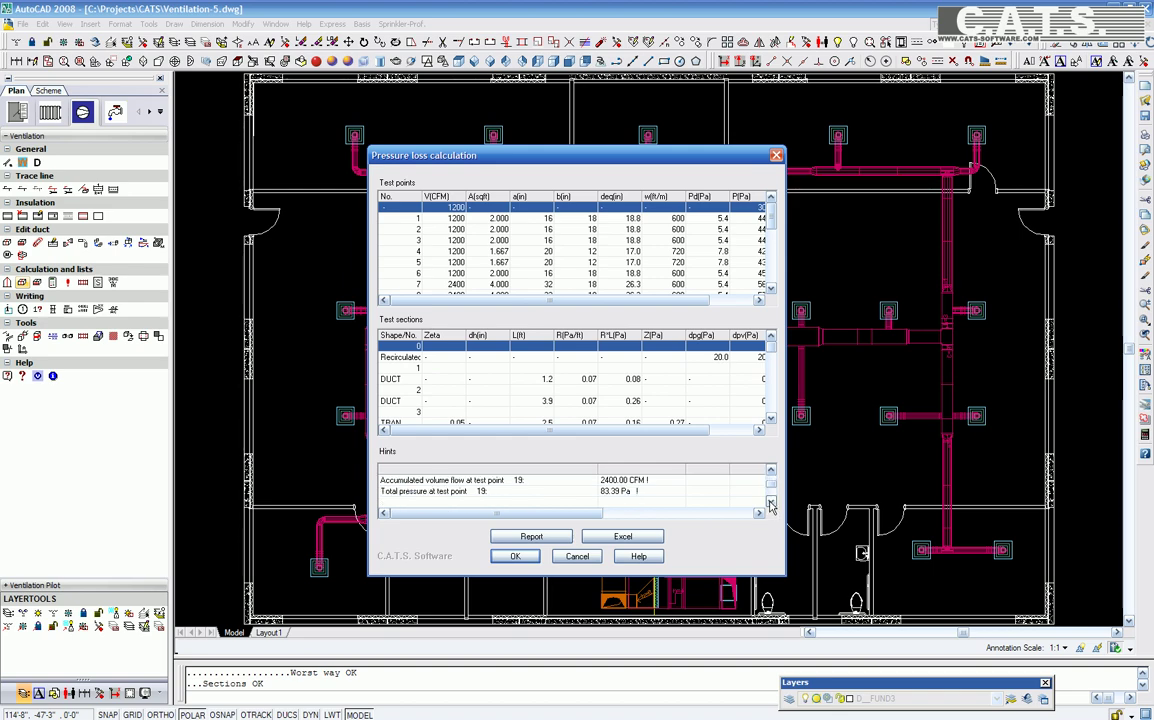
pyautogui.click(770, 420)
pyautogui.click(770, 420)
pyautogui.click(770, 420)
pyautogui.click(770, 420)
pyautogui.click(770, 420)
pyautogui.click(770, 288)
pyautogui.click(770, 288)
pyautogui.click(770, 288)
pyautogui.click(770, 288)
pyautogui.click(770, 288)
# Step: Look through the report generator's pages, cancel it, and accept the exhaust air calculation to number the test points
pyautogui.click(531, 537)
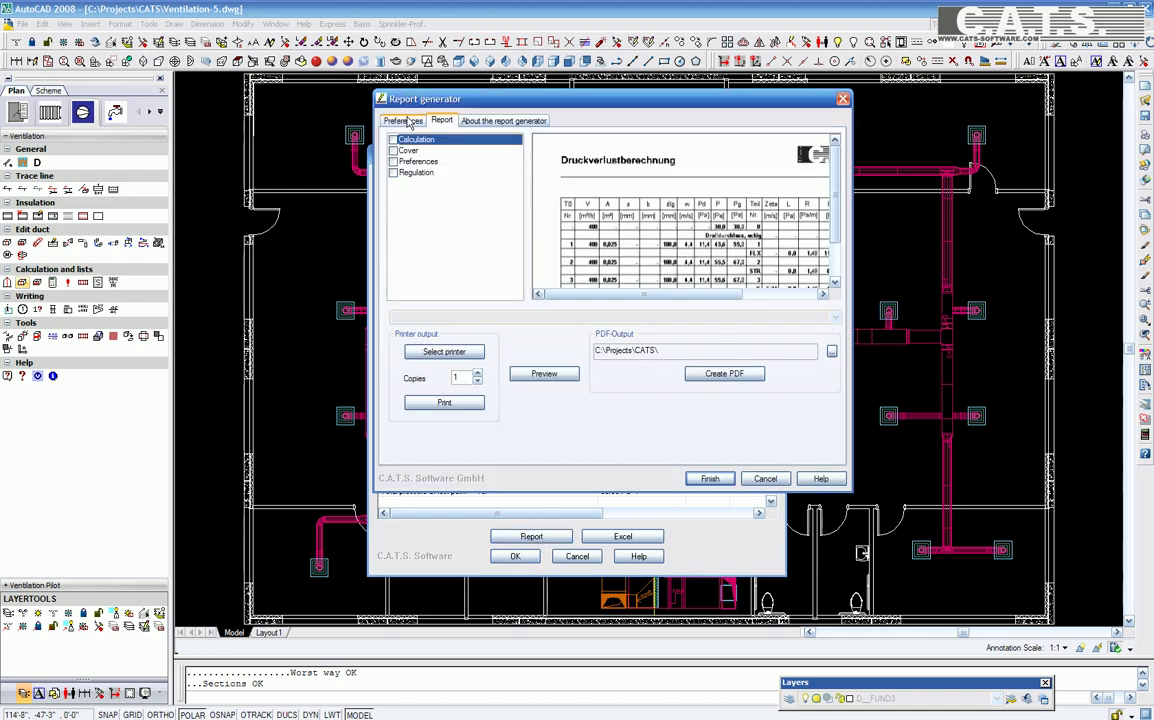
pyautogui.click(400, 120)
pyautogui.click(440, 121)
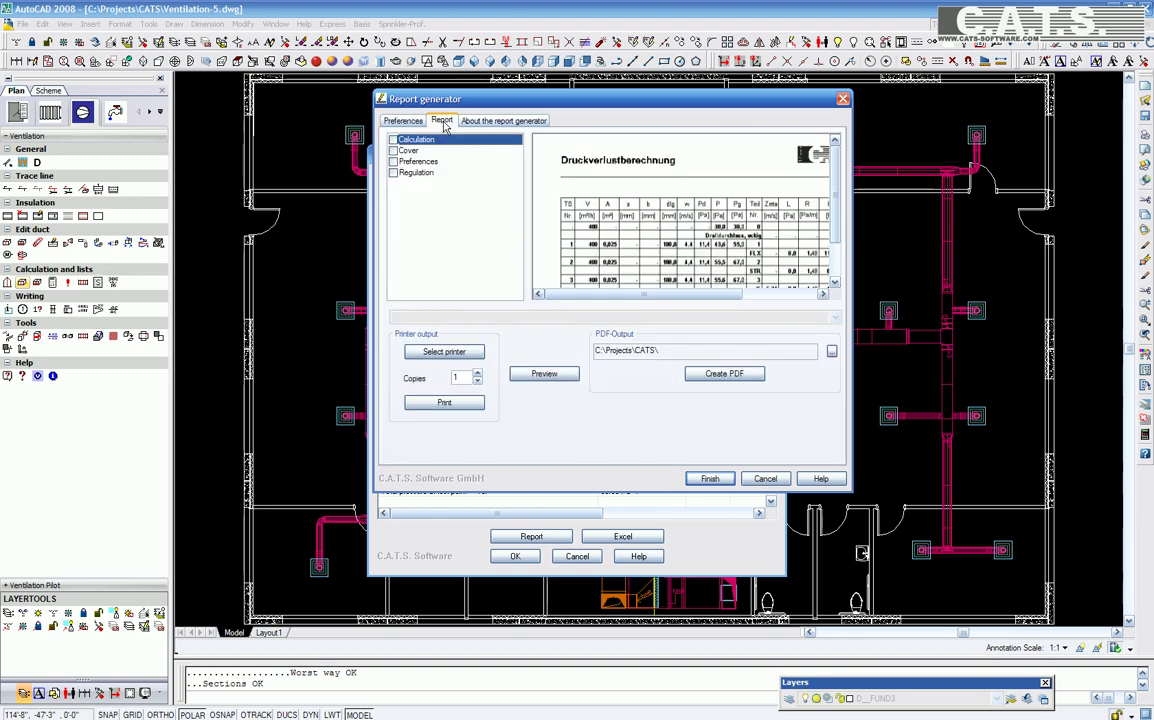
pyautogui.click(500, 120)
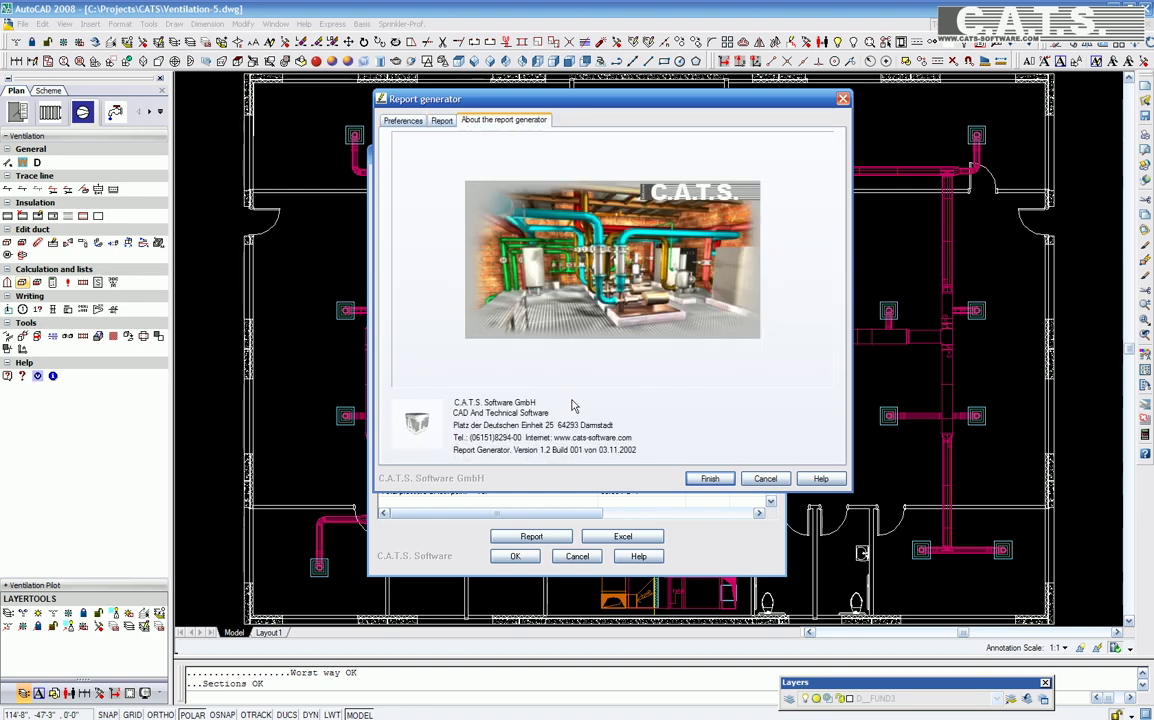
pyautogui.click(764, 479)
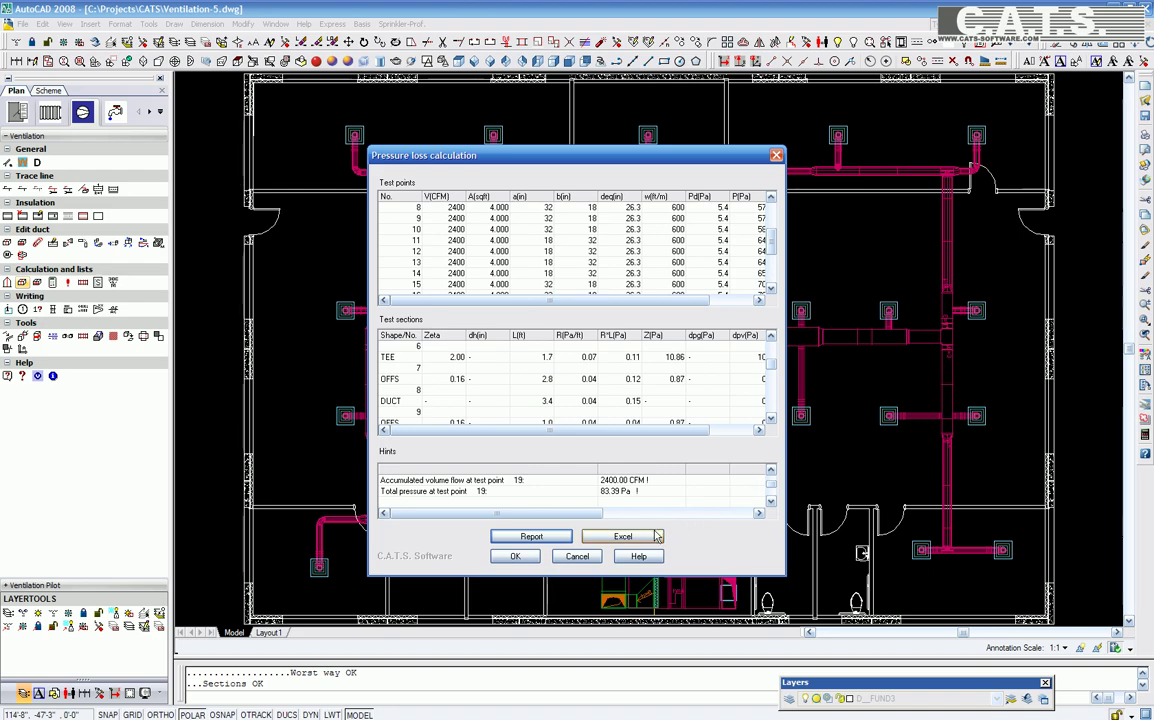
pyautogui.click(561, 558)
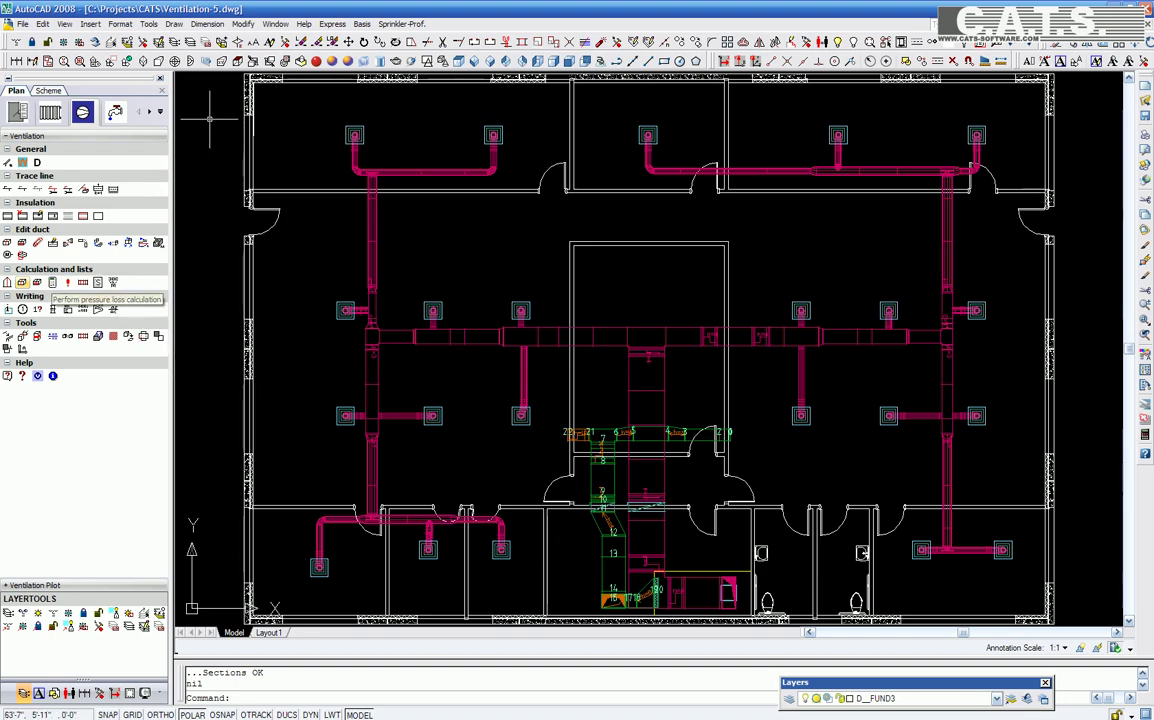
# Step: Calculate the supply air pressure loss at 74 °F in a southeast isometric view, starting at the supply duct's end near the yellow rectangle
pyautogui.click(490, 62)
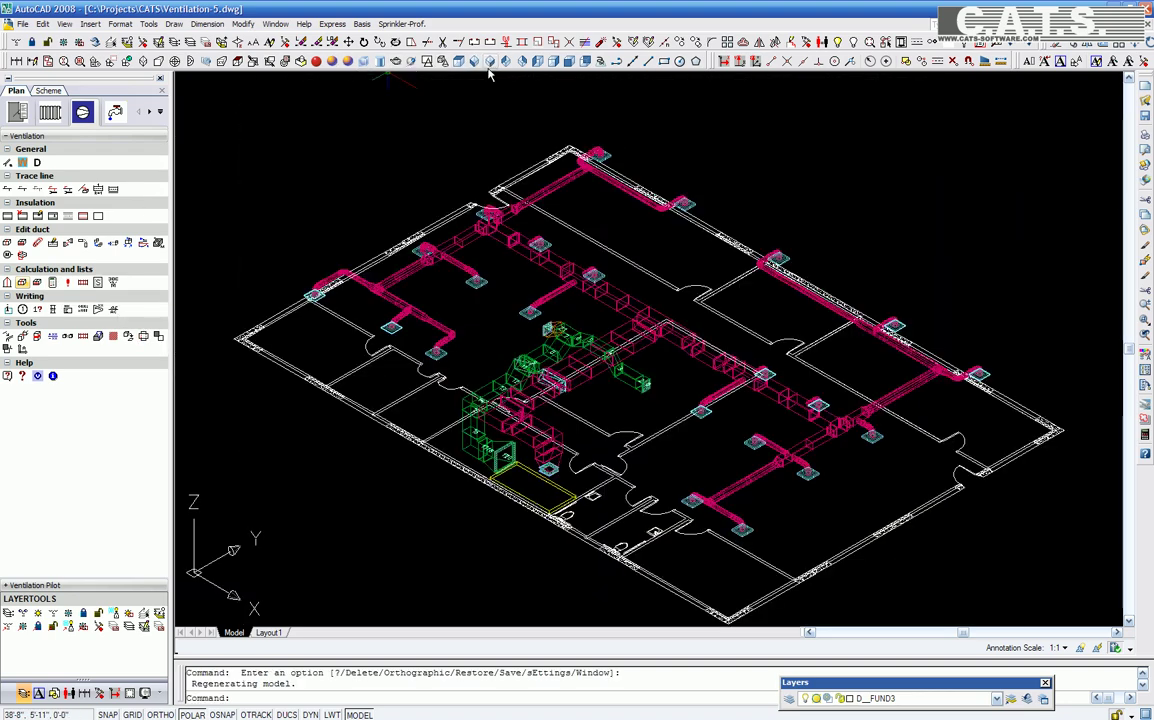
pyautogui.click(53, 283)
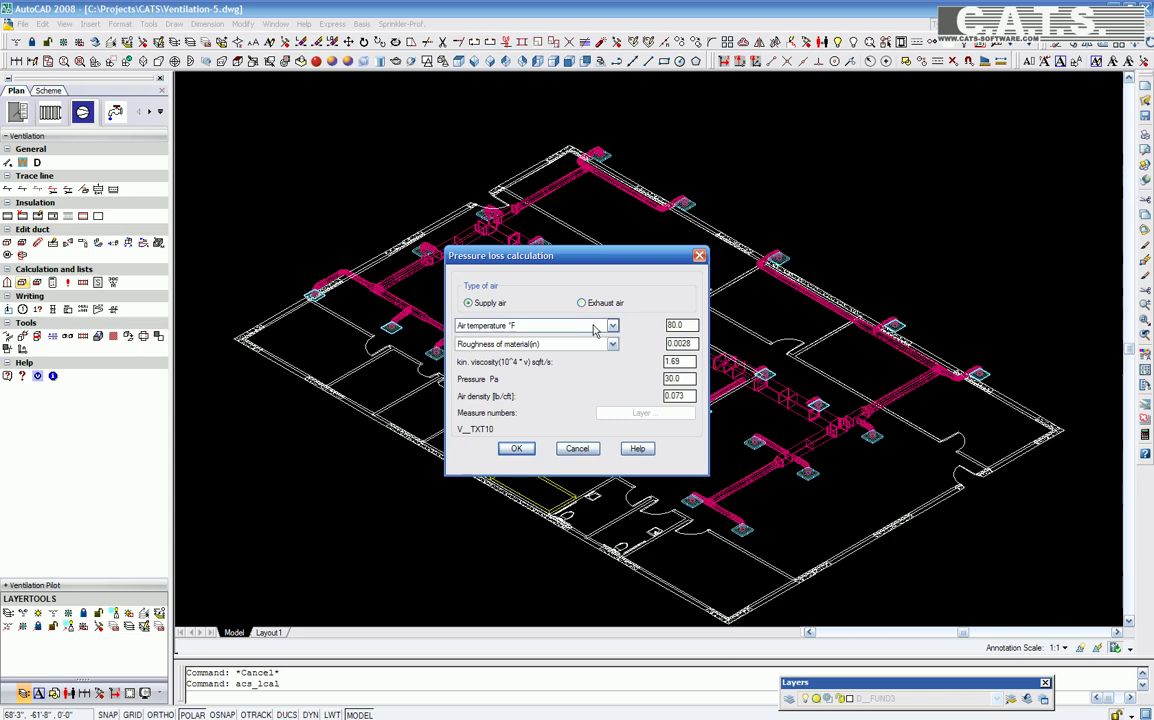
pyautogui.write('74')
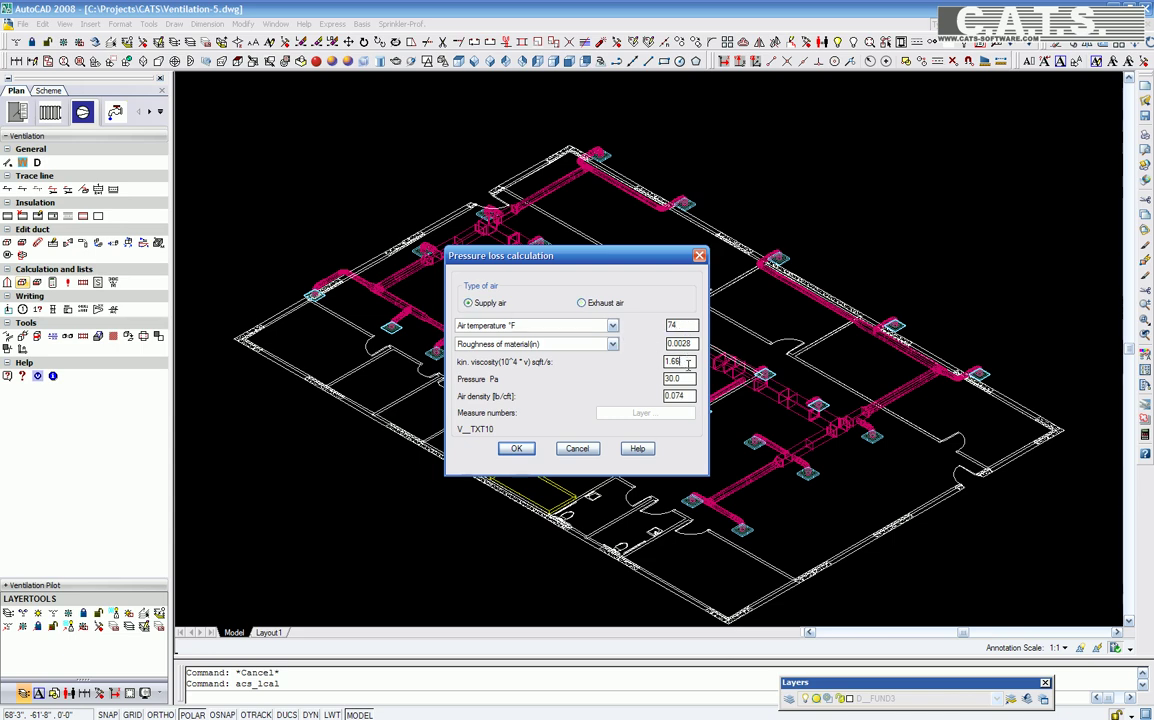
pyautogui.click(516, 449)
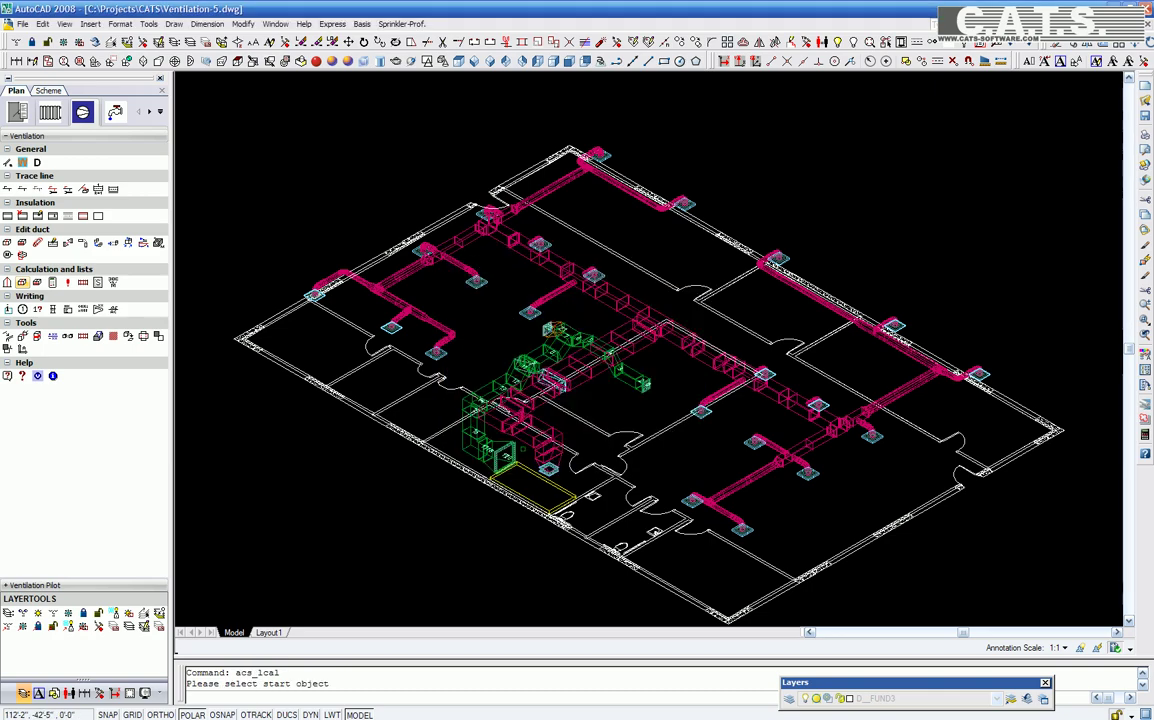
pyautogui.click(566, 480)
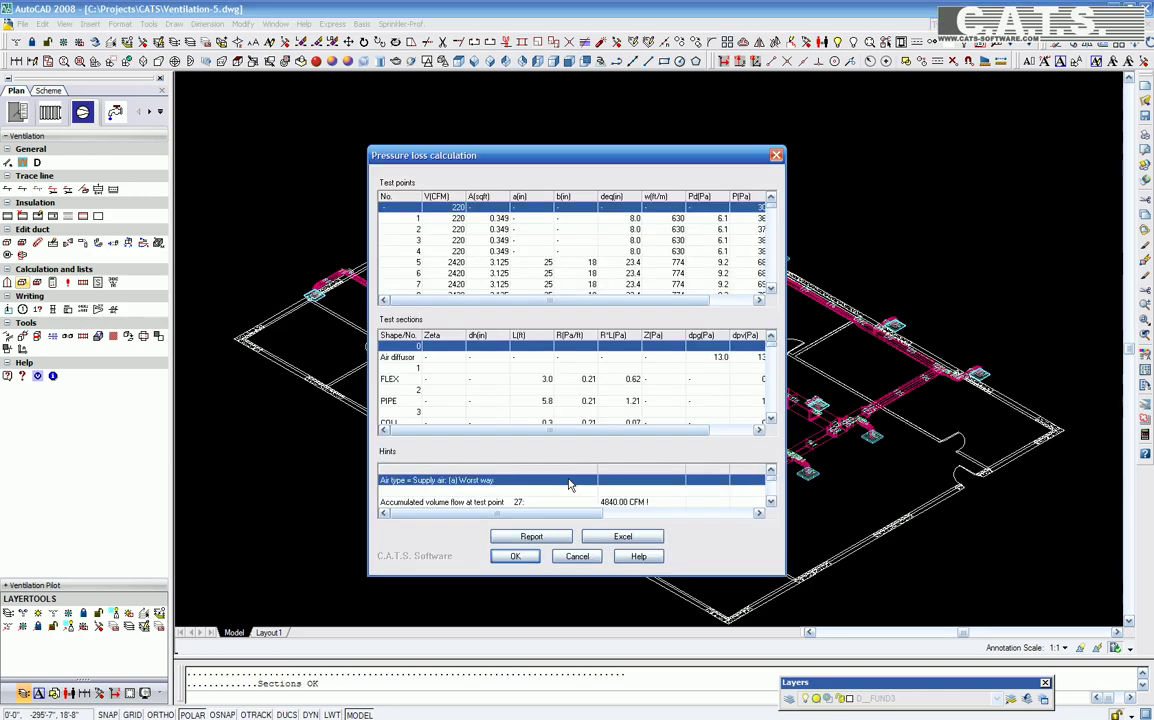
# Step: Examine the hints and test sections of the supply air pressure loss calculation
pyautogui.click(770, 502)
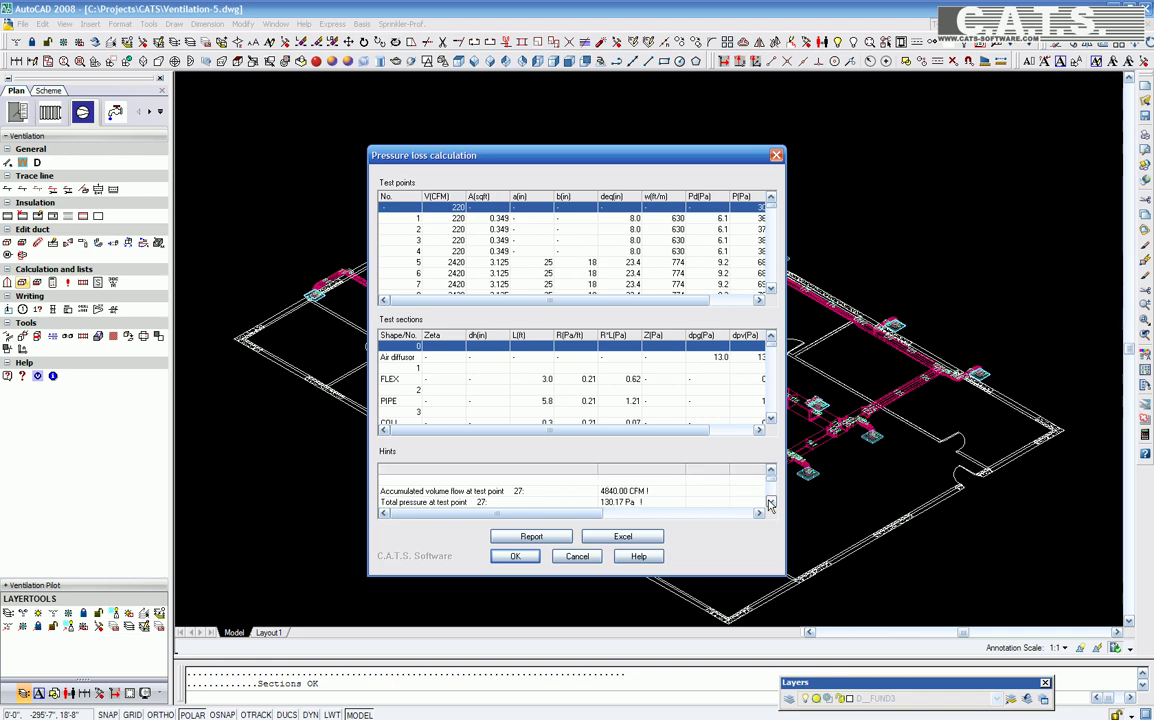
pyautogui.click(770, 503)
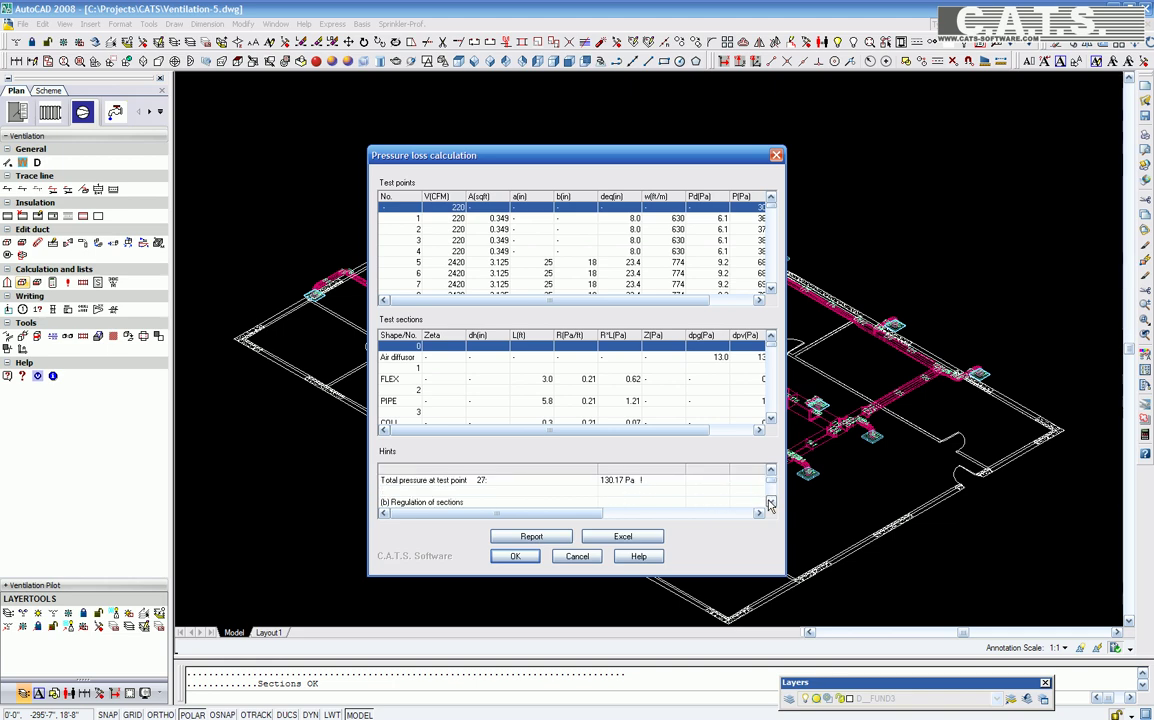
pyautogui.click(770, 424)
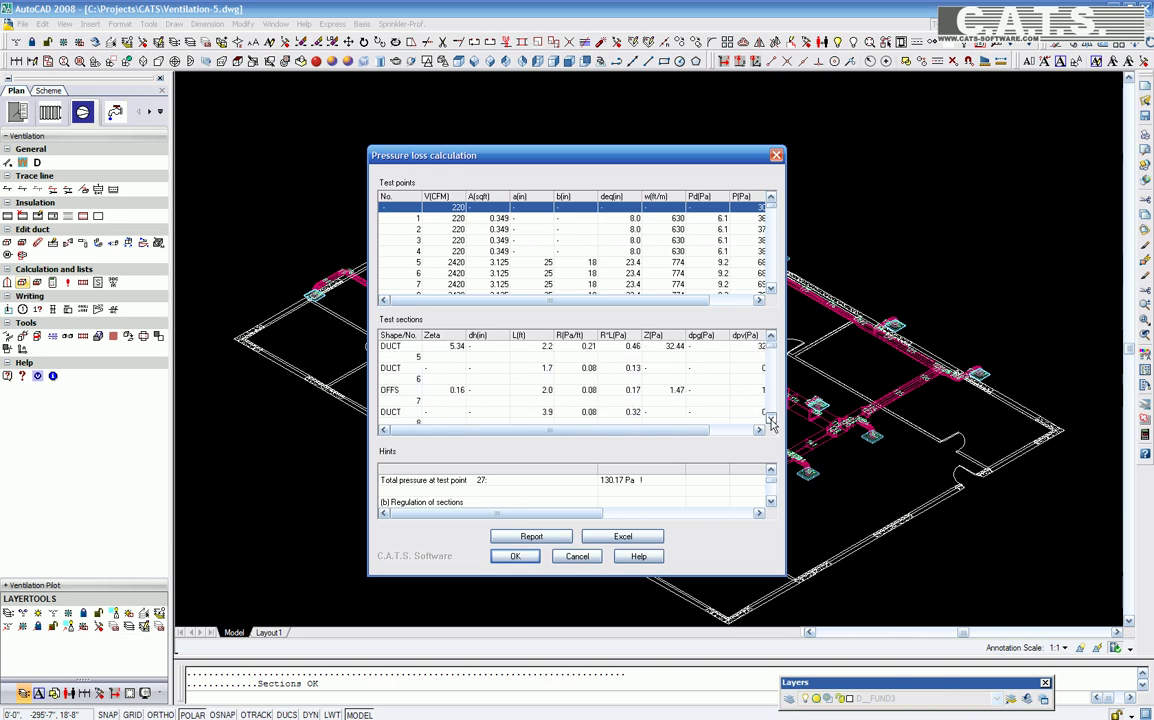
# Step: Export the supply air calculation to Excel and review its Regulation, Calculation and Preferences sheets
pyautogui.click(624, 537)
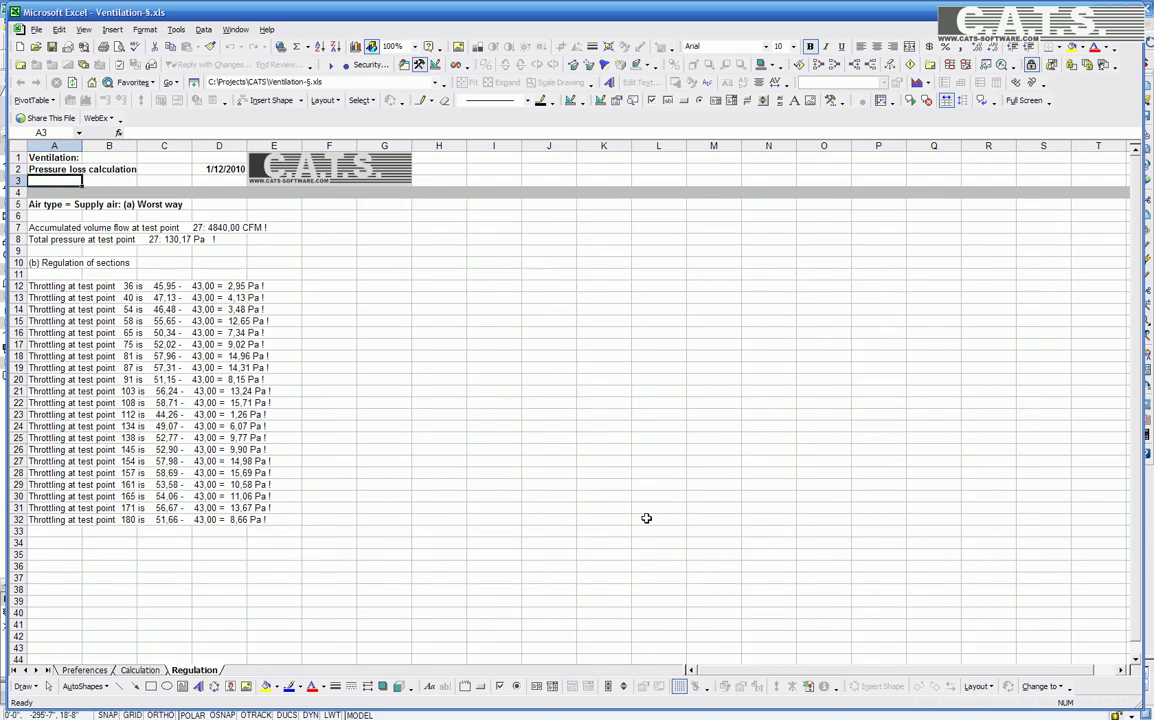
pyautogui.click(585, 529)
pyautogui.click(469, 543)
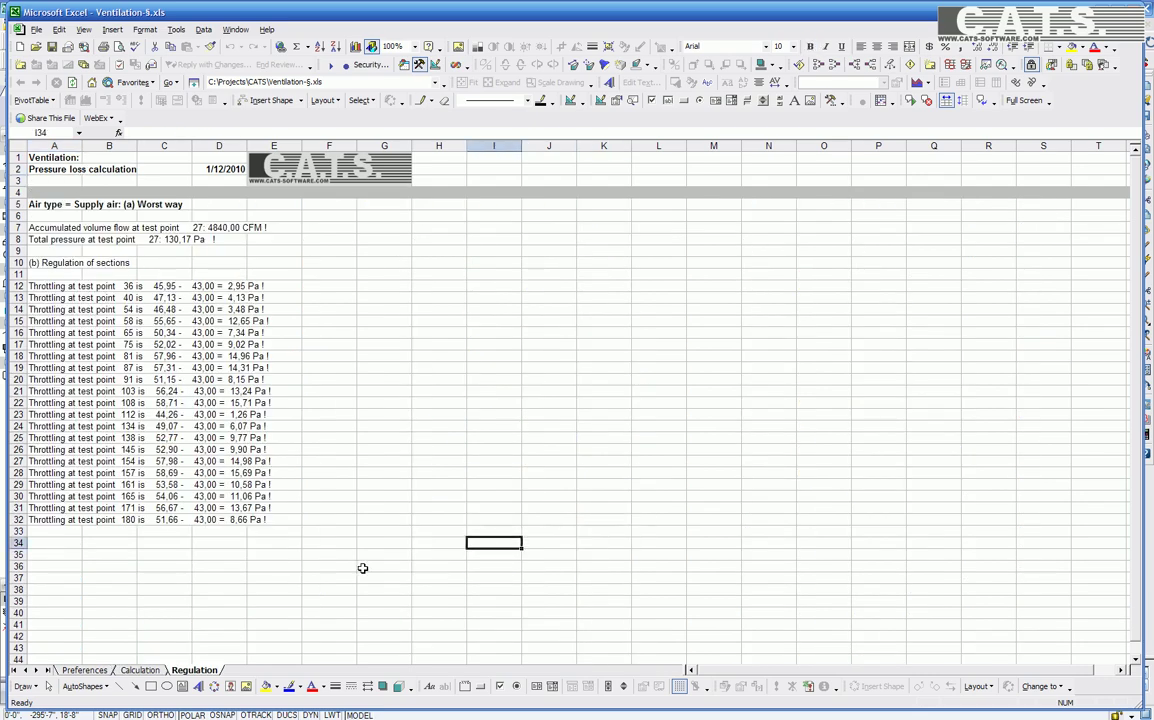
pyautogui.click(140, 670)
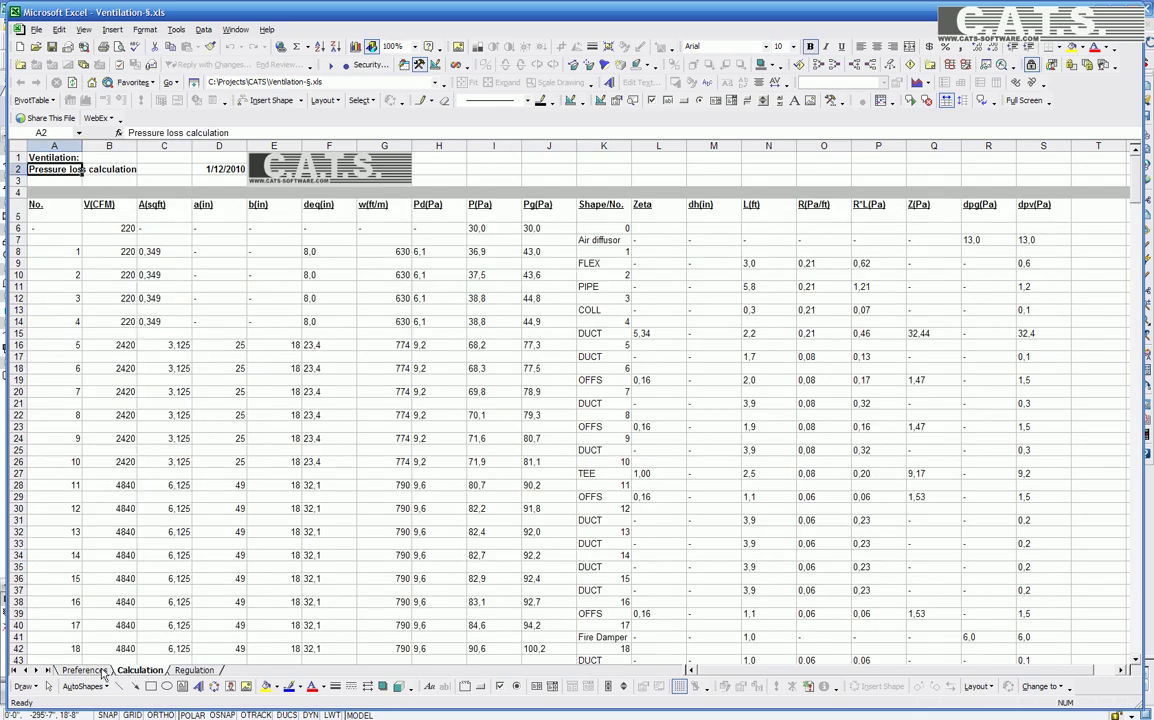
pyautogui.click(86, 670)
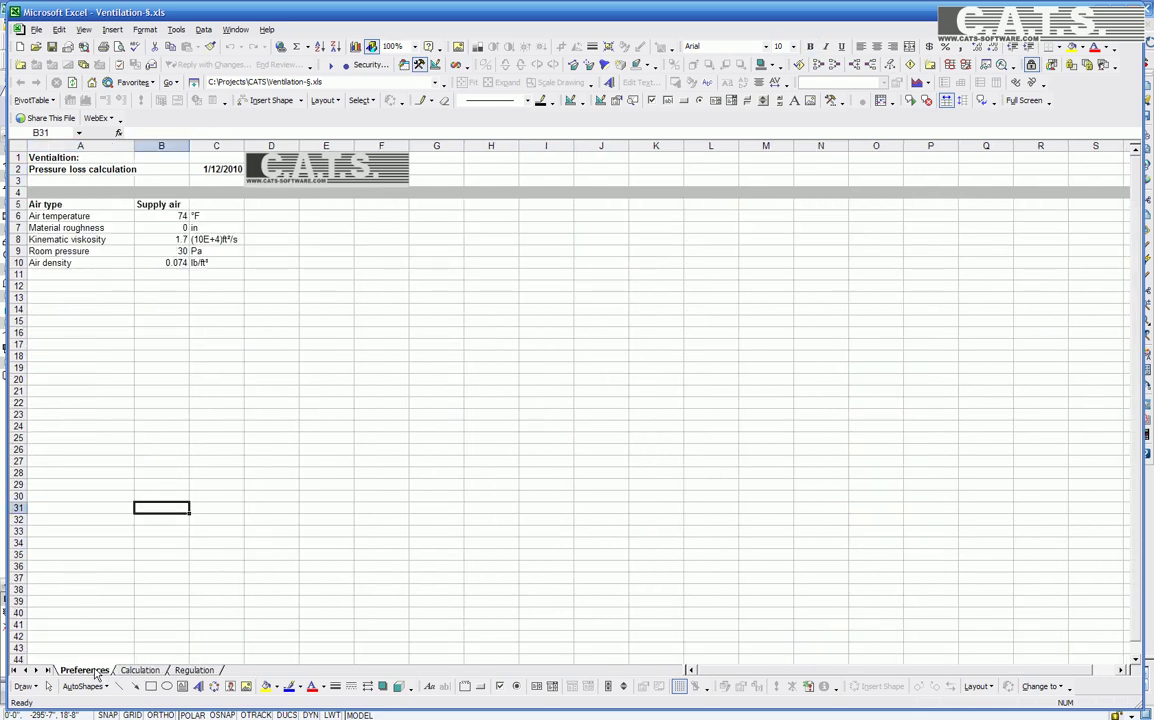
pyautogui.click(187, 672)
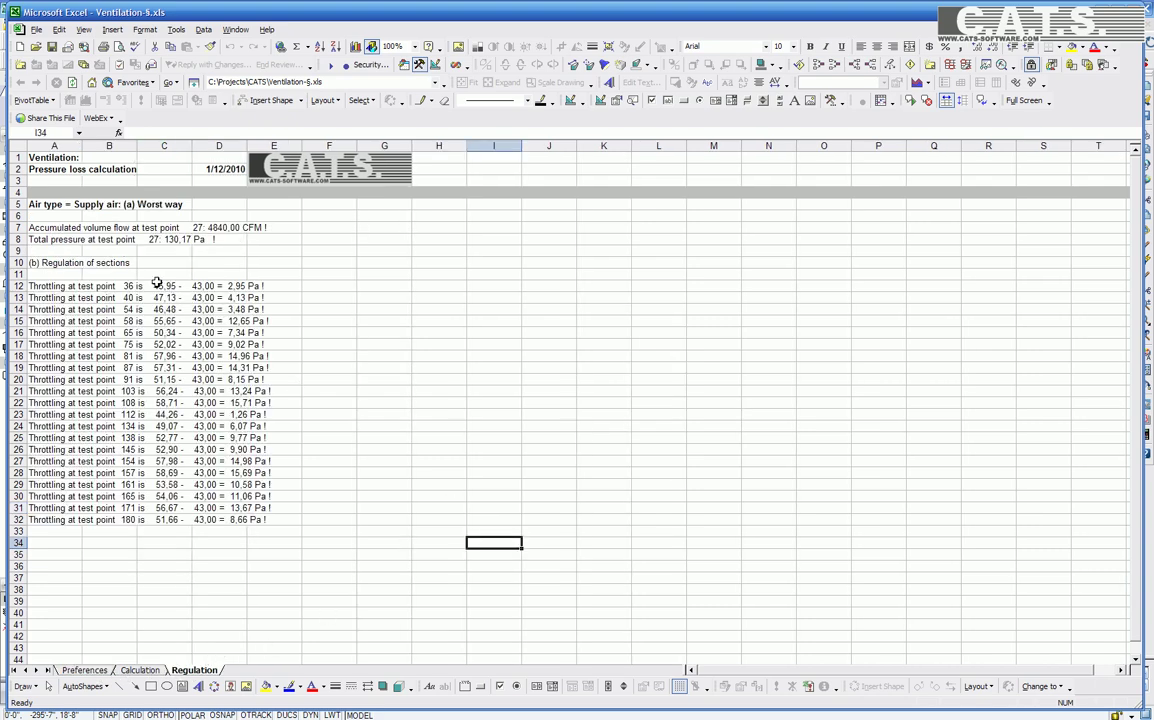
# Step: Close the exported workbook without saving and cancel the supply air pressure loss calculation
pyautogui.click(1146, 11)
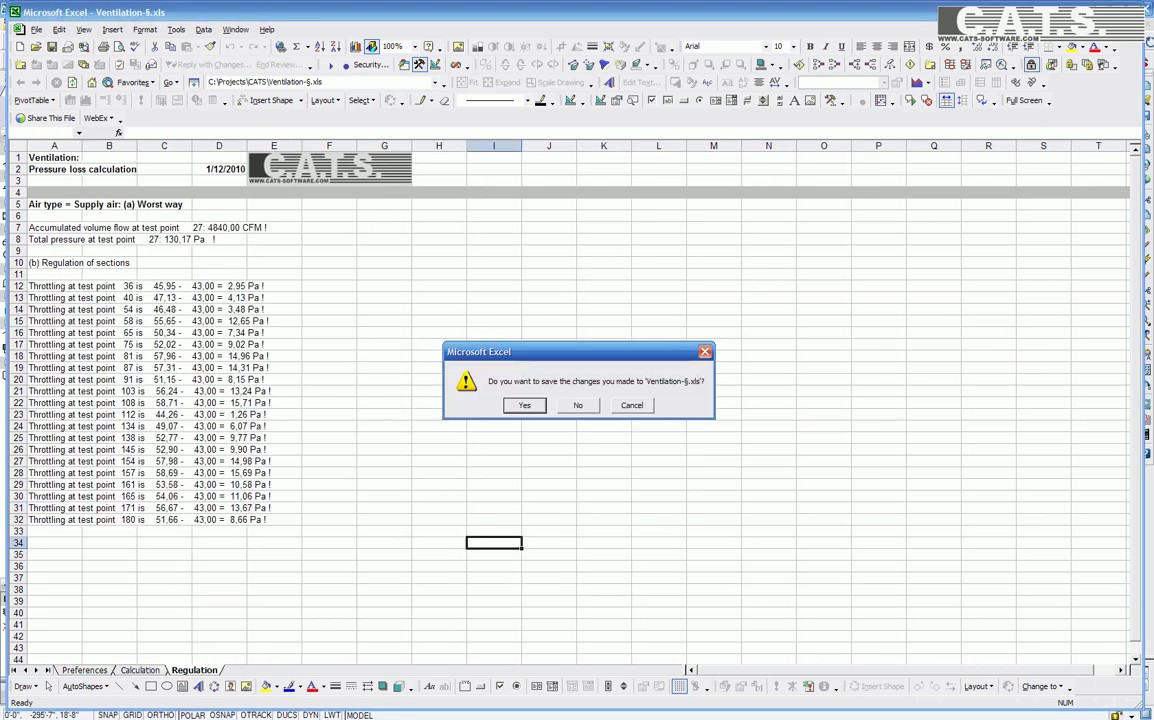
pyautogui.click(576, 406)
pyautogui.click(577, 557)
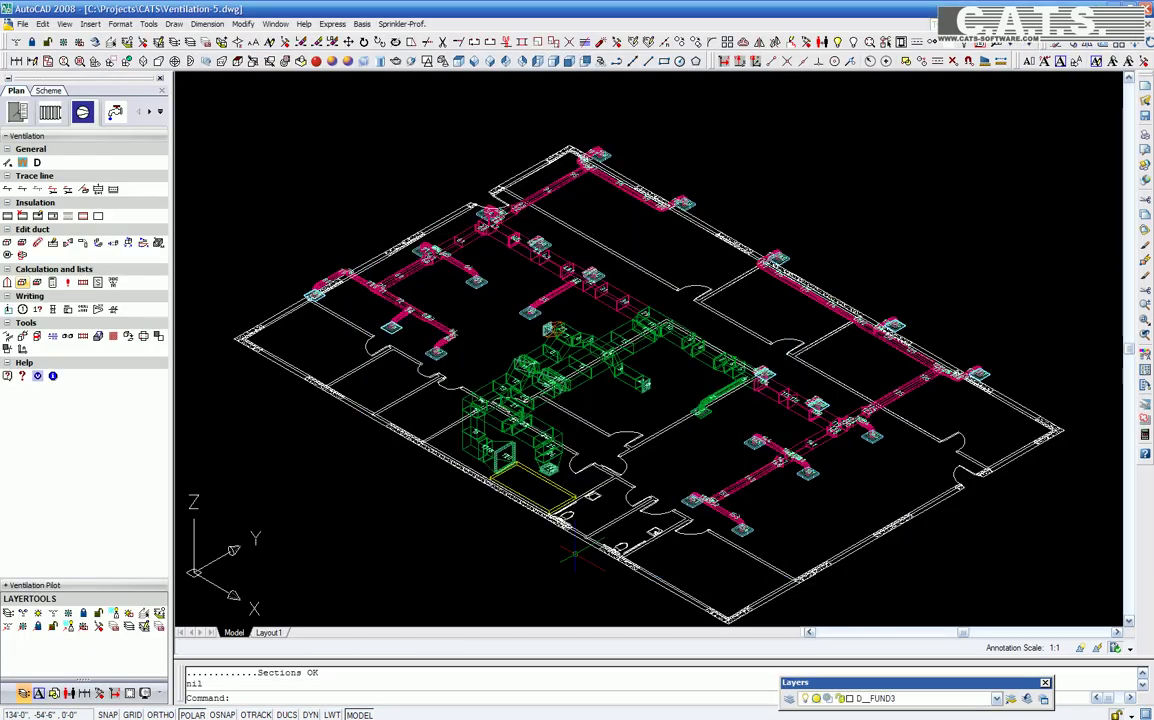